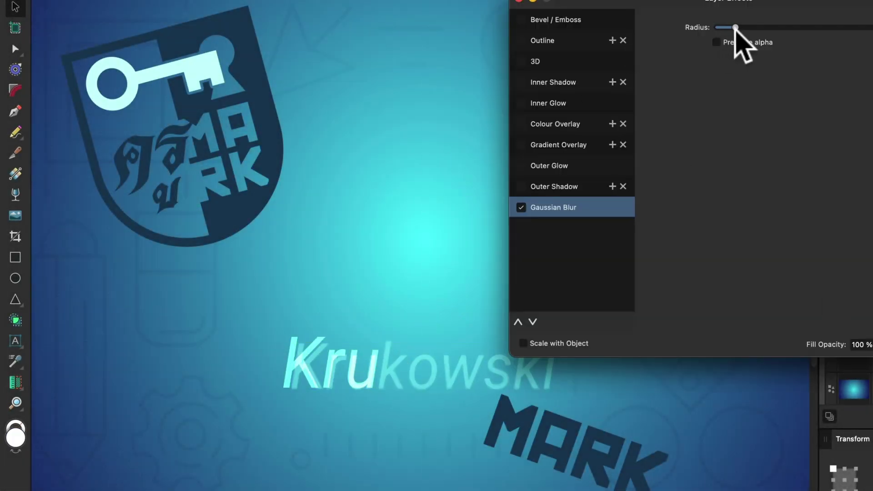
# - Move the MARK text up beside the name and rotate it back to level
pyautogui.moveTo(737, 39); pyautogui.dragTo(763, 43)
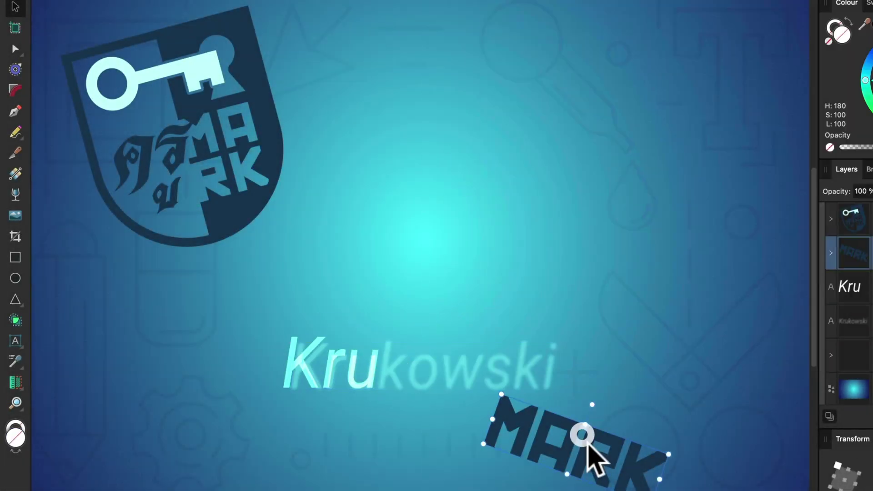
pyautogui.moveTo(585, 457); pyautogui.dragTo(491, 426)
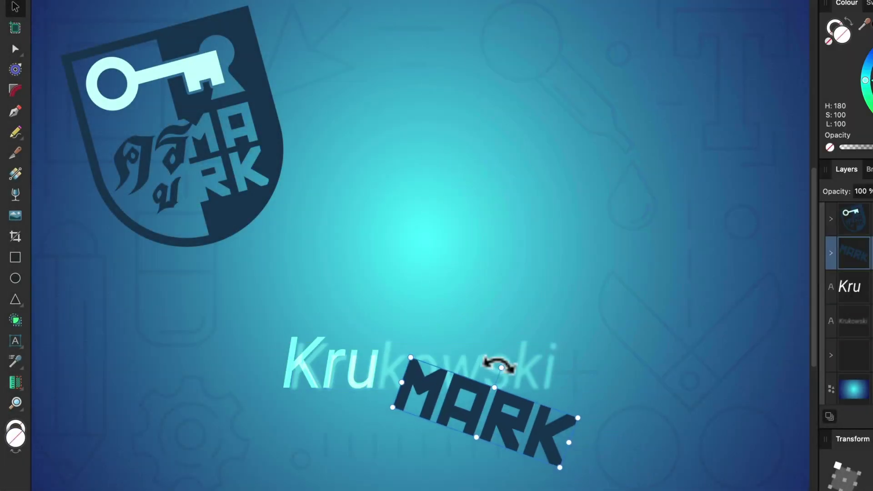
pyautogui.moveTo(500, 366); pyautogui.dragTo(523, 415)
# - Level the shield logo and centre it above the name, then deselect it
pyautogui.moveTo(226, 197); pyautogui.dragTo(448, 259)
pyautogui.moveTo(391, 61); pyautogui.dragTo(411, 64)
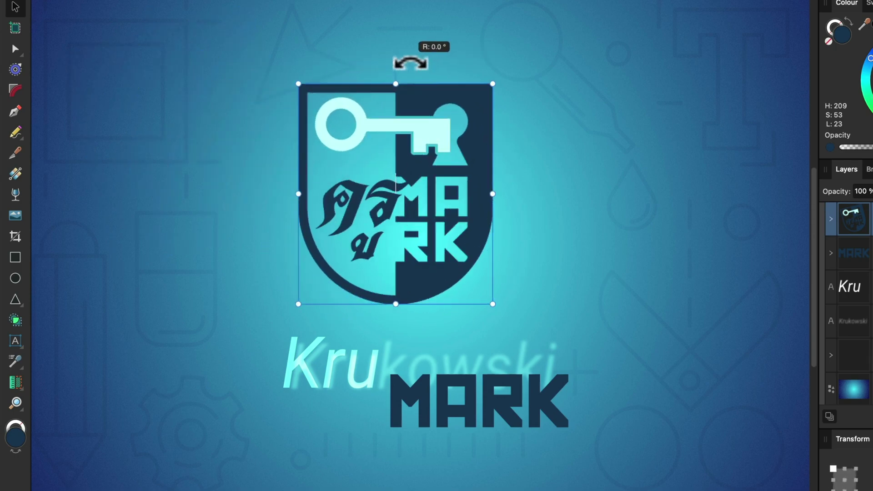
pyautogui.moveTo(418, 136); pyautogui.dragTo(447, 156)
pyautogui.click(558, 149)
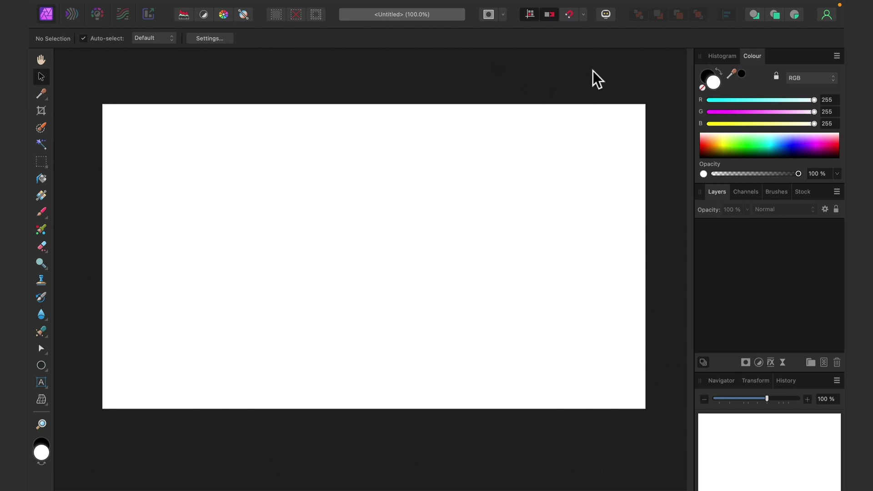
# - Open the Stock panel and search Pixabay for 'nature'
pyautogui.click(805, 191)
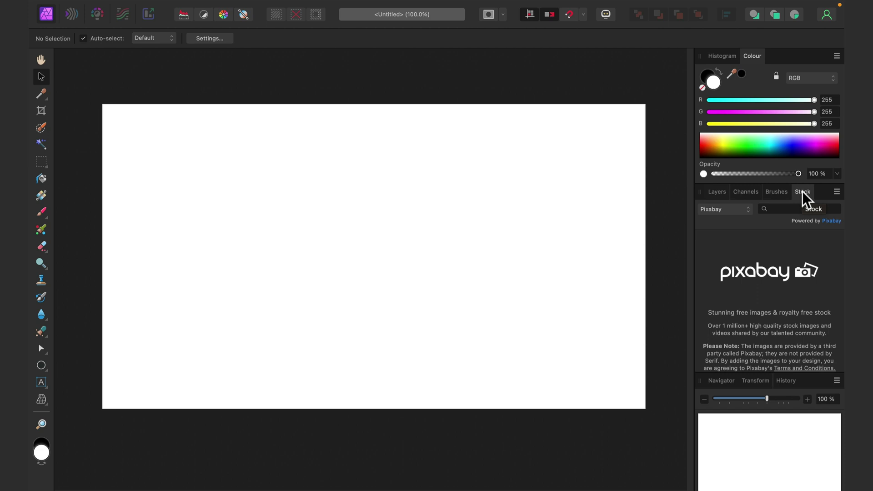
pyautogui.moveTo(337, 3)
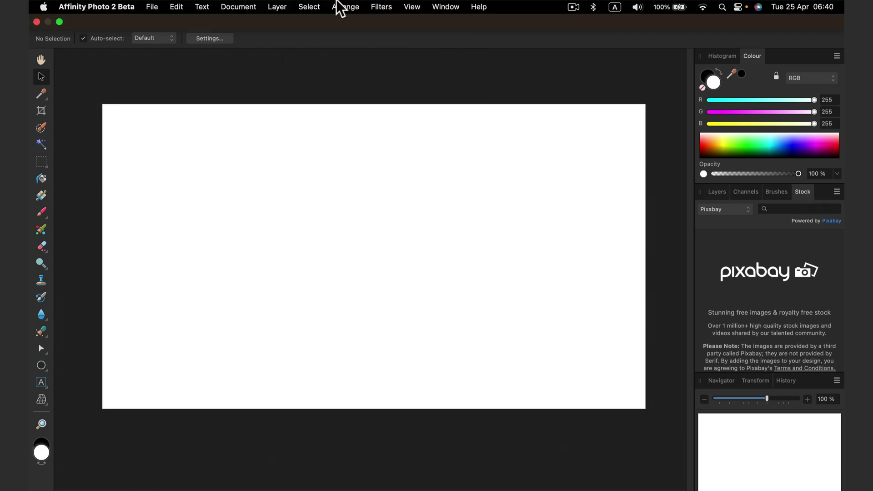
pyautogui.click(431, 10)
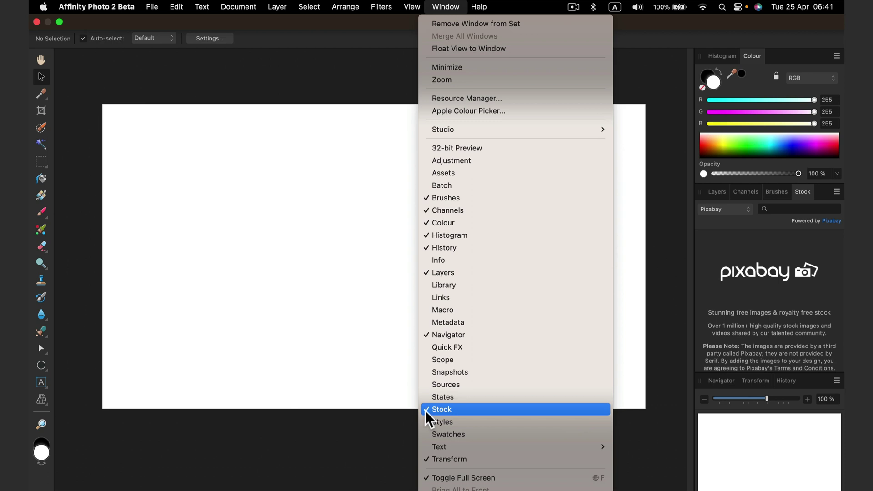
pyautogui.click(780, 206)
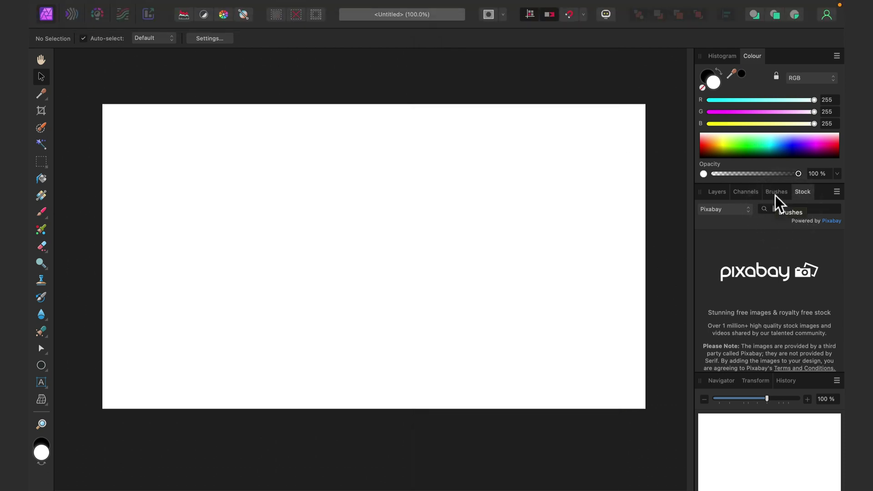
pyautogui.write('nature')
pyautogui.press('Return')
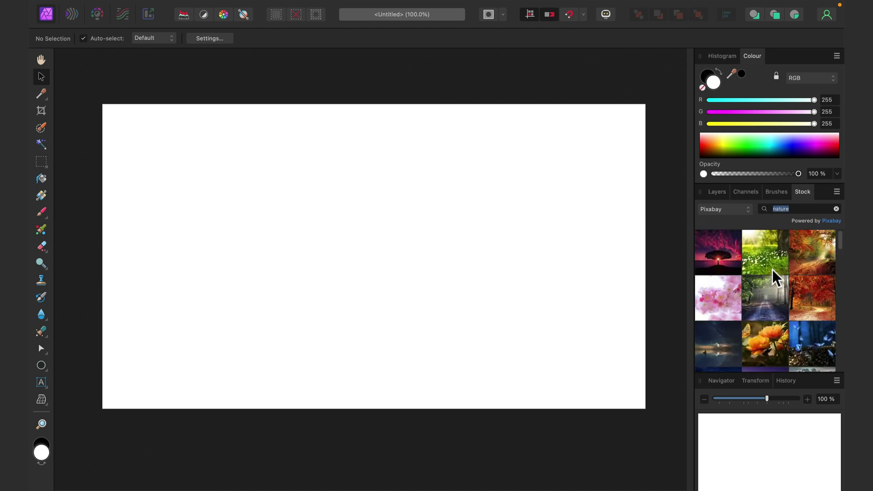
# - Place the green meadow stock photo on the canvas, accepting the stock disclaimer
pyautogui.click(773, 262)
pyautogui.moveTo(773, 249); pyautogui.dragTo(483, 173)
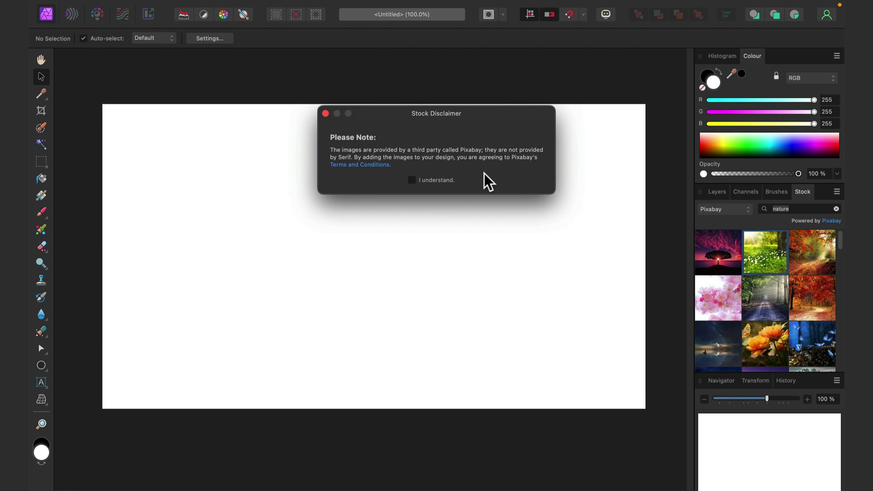
pyautogui.click(477, 173)
pyautogui.click(410, 179)
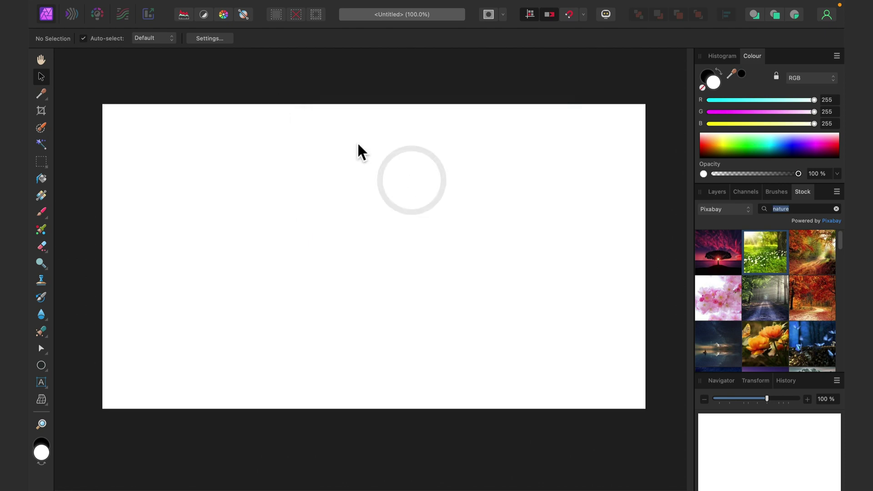
pyautogui.moveTo(765, 273); pyautogui.dragTo(429, 178)
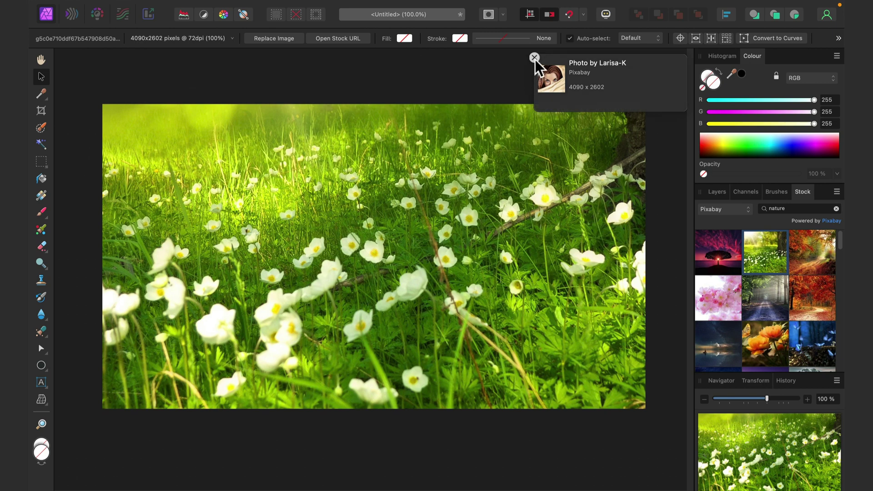
pyautogui.click(534, 58)
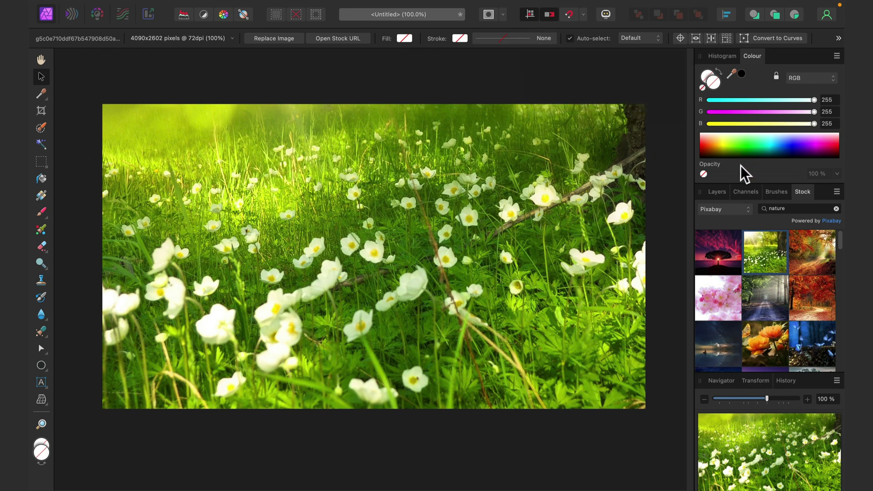
# - Resize the meadow photo to fit the page and zoom to fit (Cmd+0)
pyautogui.click(718, 193)
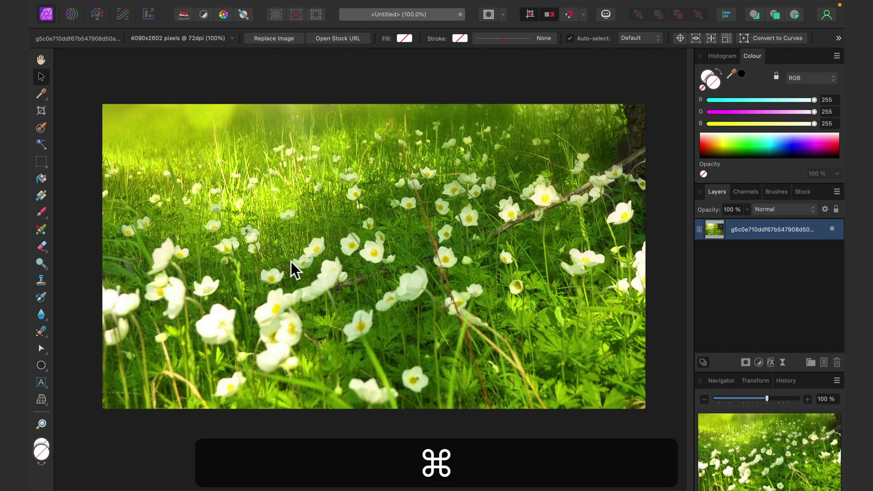
pyautogui.press('super+minus')
pyautogui.press('super+minus')
pyautogui.press('super+minus')
pyautogui.press('super+minus')
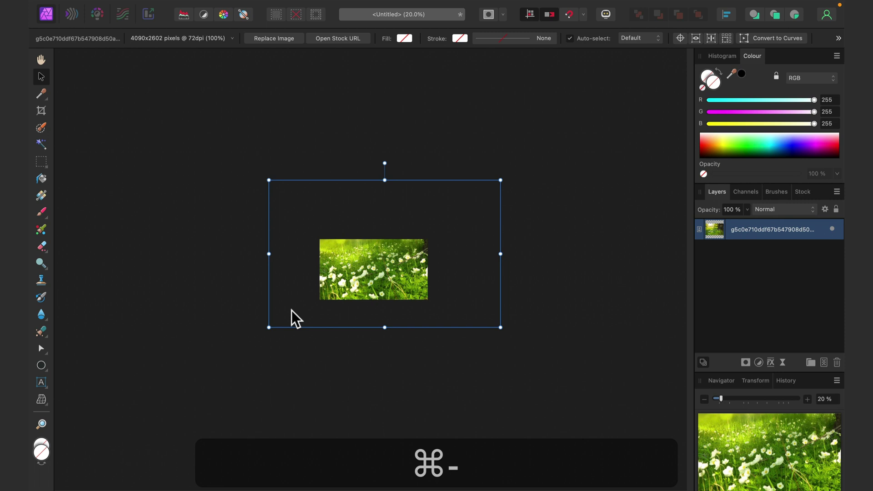
pyautogui.moveTo(269, 327); pyautogui.dragTo(330, 292)
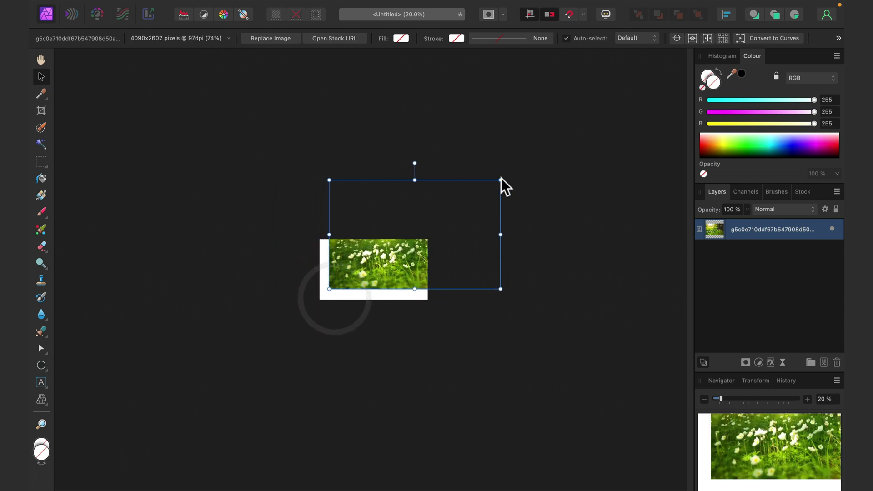
pyautogui.moveTo(500, 180); pyautogui.dragTo(414, 257)
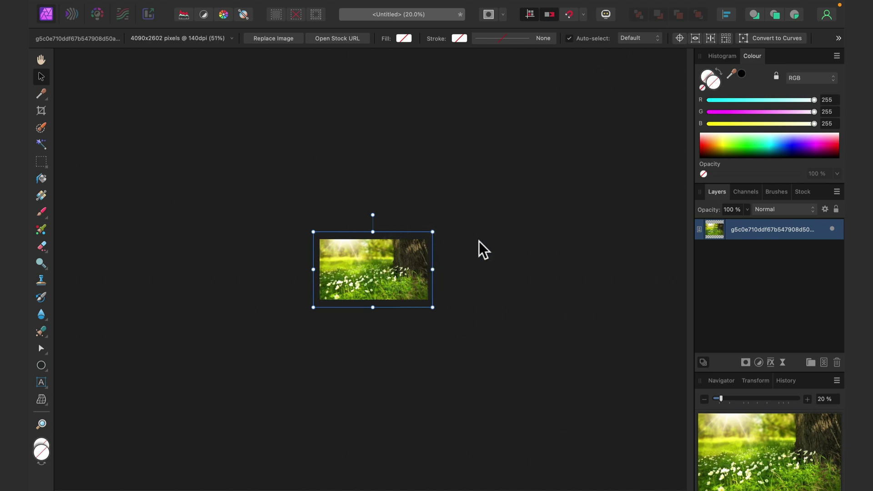
pyautogui.press('super+0')
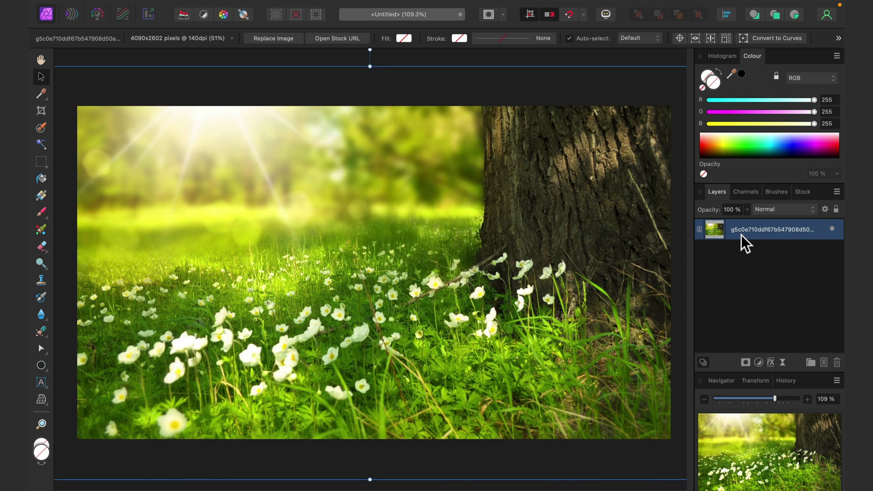
# - Add a live Gaussian Blur to the meadow photo with a radius of about 51 px
pyautogui.click(782, 362)
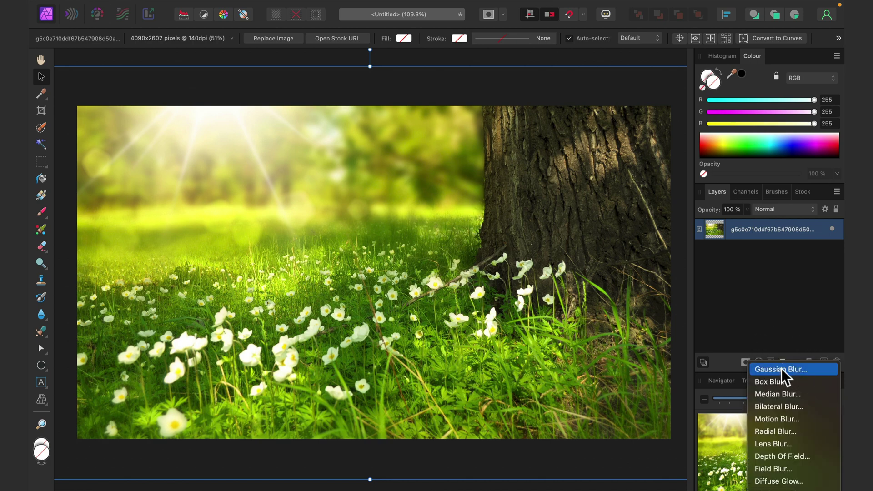
pyautogui.click(781, 368)
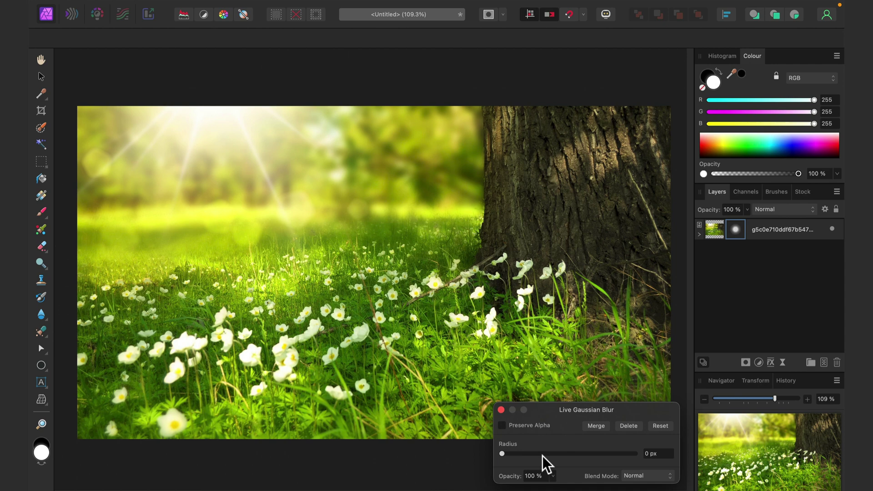
pyautogui.click(537, 453)
pyautogui.moveTo(546, 411); pyautogui.dragTo(533, 263)
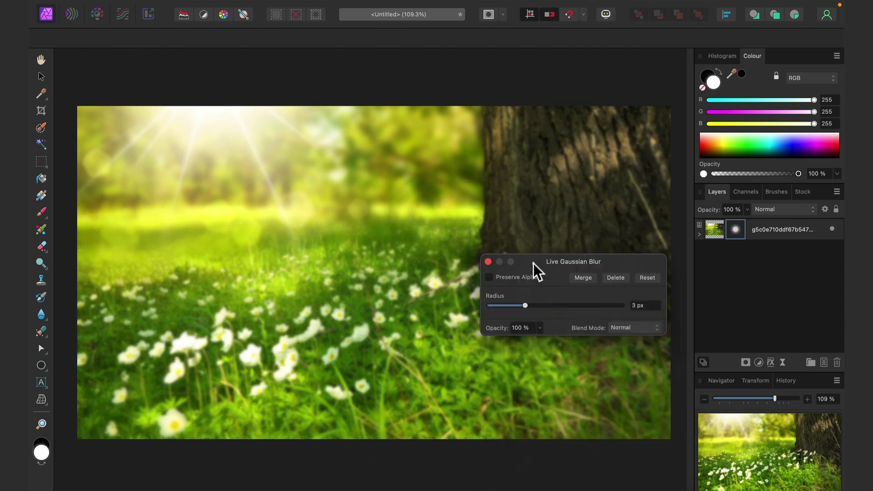
pyautogui.moveTo(541, 305); pyautogui.dragTo(607, 307)
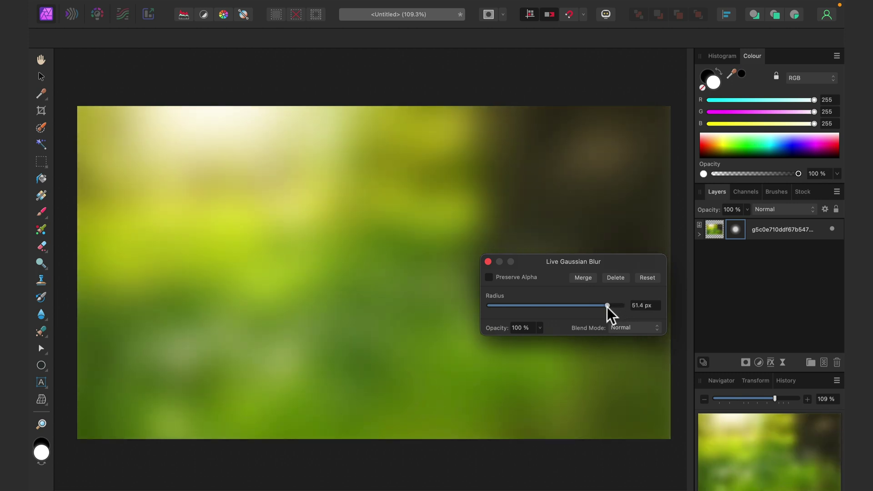
pyautogui.click(583, 278)
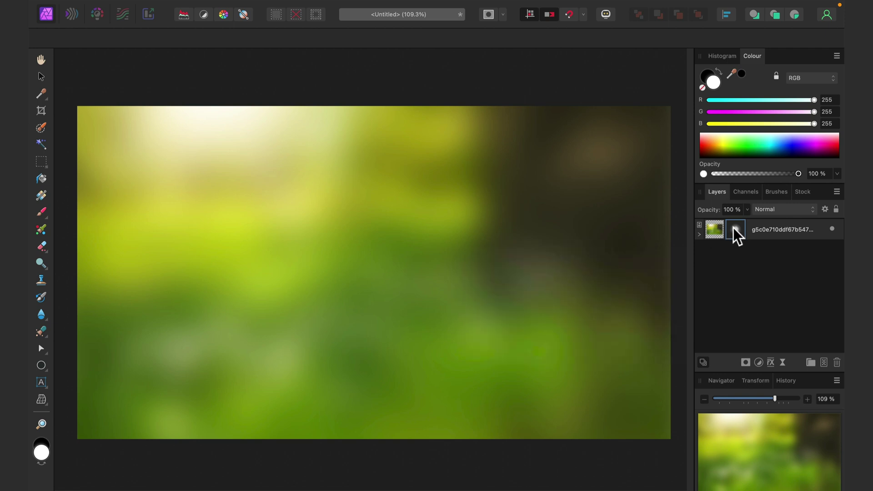
# - Enlarge the blurred photo layer beyond the page edges with the Move tool
pyautogui.press('super')
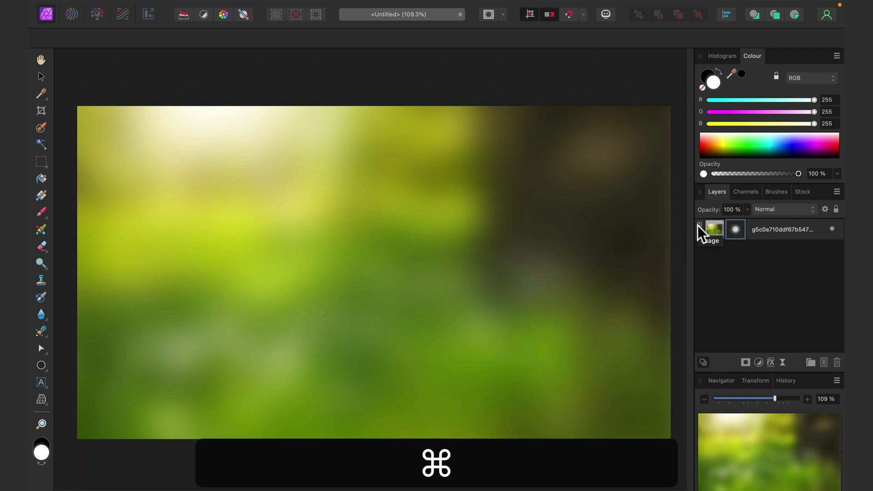
pyautogui.press('super+minus')
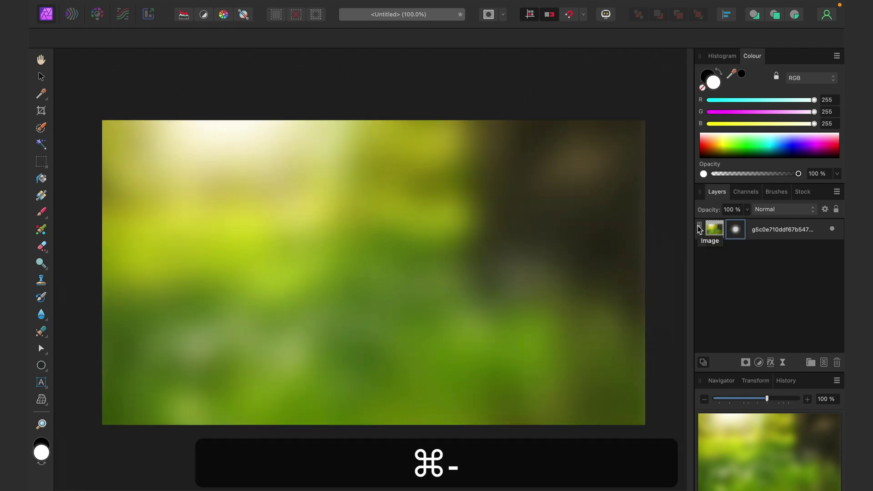
pyautogui.click(41, 76)
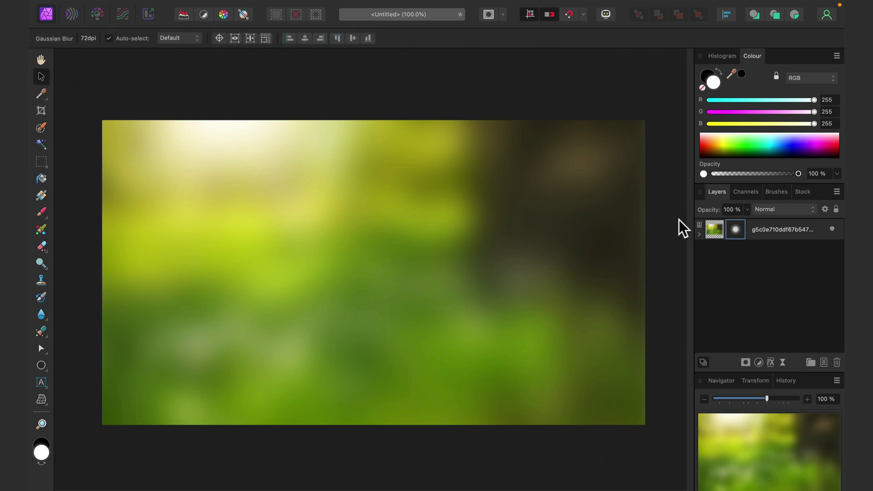
pyautogui.click(711, 229)
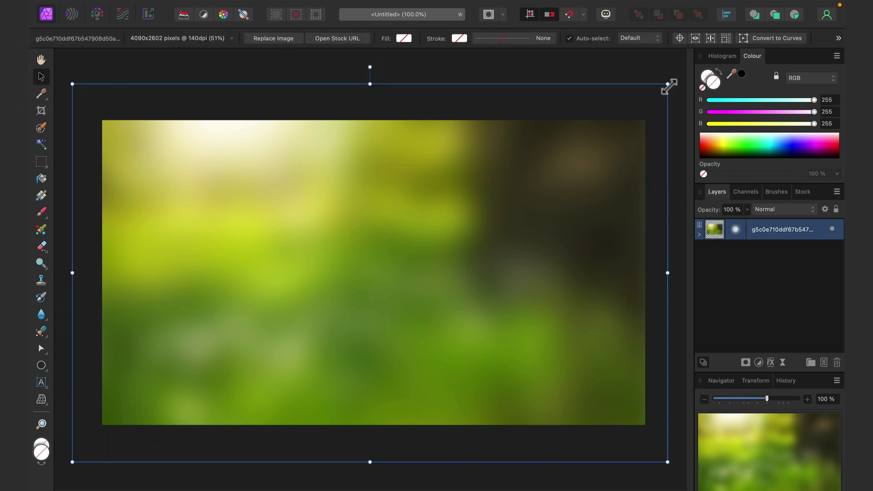
pyautogui.moveTo(681, 80); pyautogui.dragTo(501, 236)
# - Rasterise the blurred image layer into pixels and fit the canvas in view
pyautogui.rightClick(788, 225)
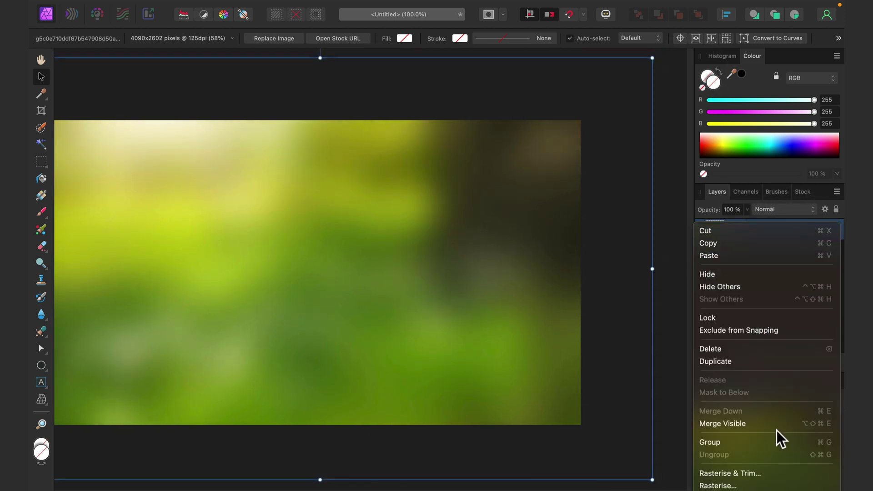
pyautogui.click(738, 474)
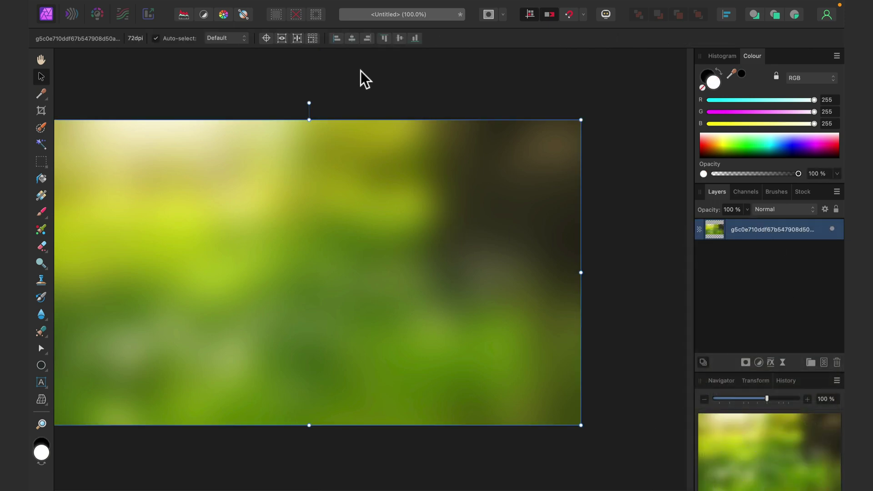
pyautogui.press('super+0')
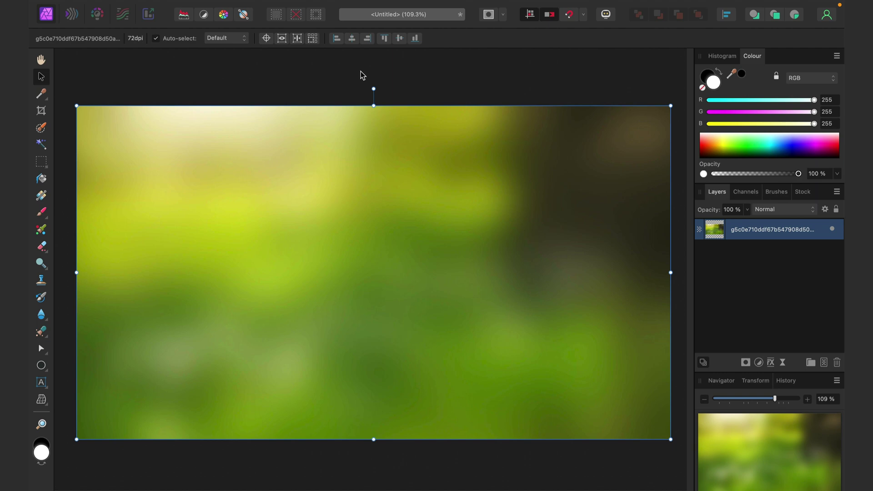
pyautogui.click(361, 72)
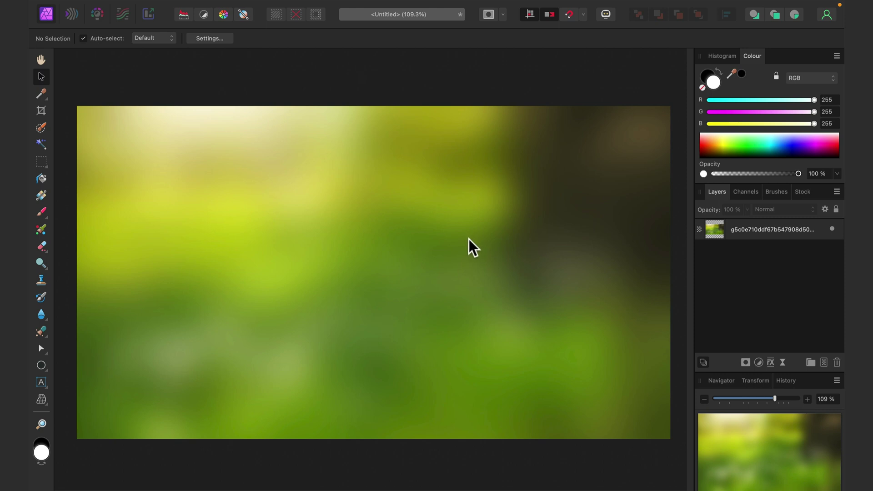
# - Rename the rasterised layer to 'backdrop'
pyautogui.click(751, 239)
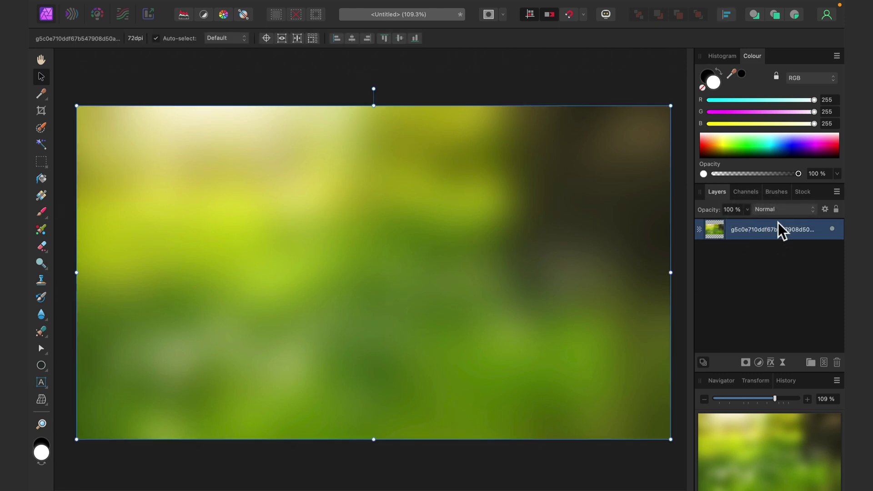
pyautogui.doubleClick(770, 229)
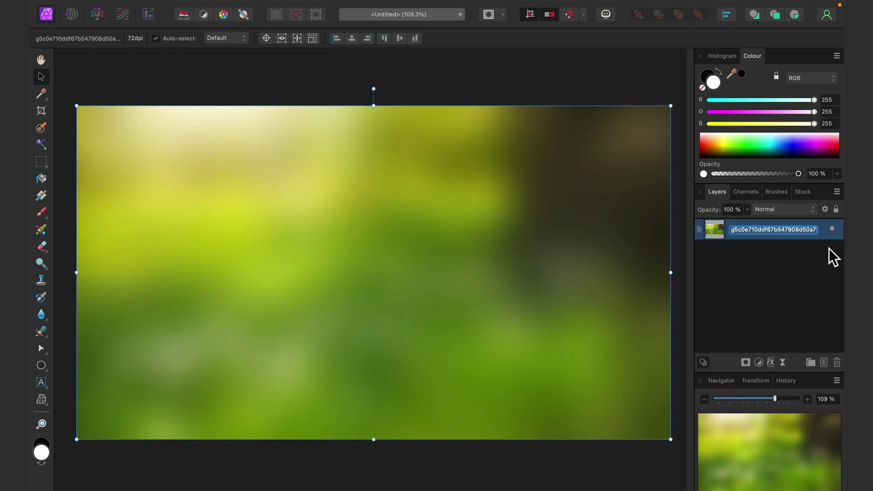
pyautogui.write('backdrop')
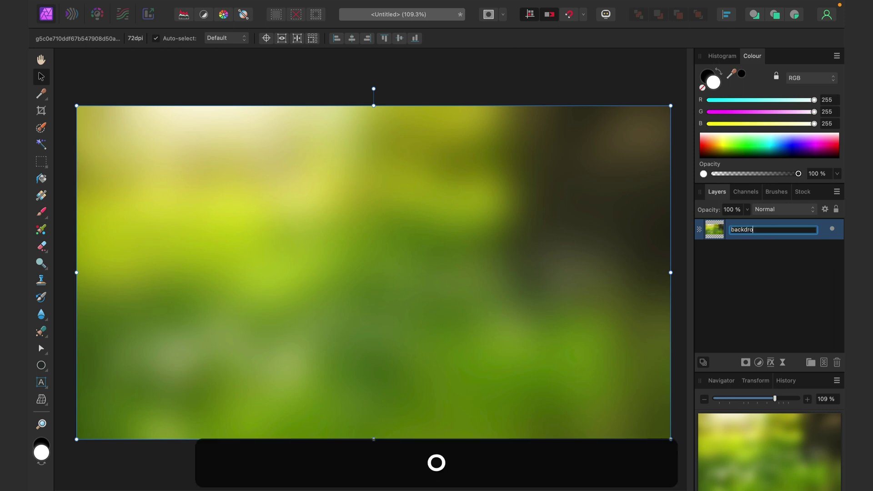
pyautogui.press('Return')
pyautogui.click(488, 82)
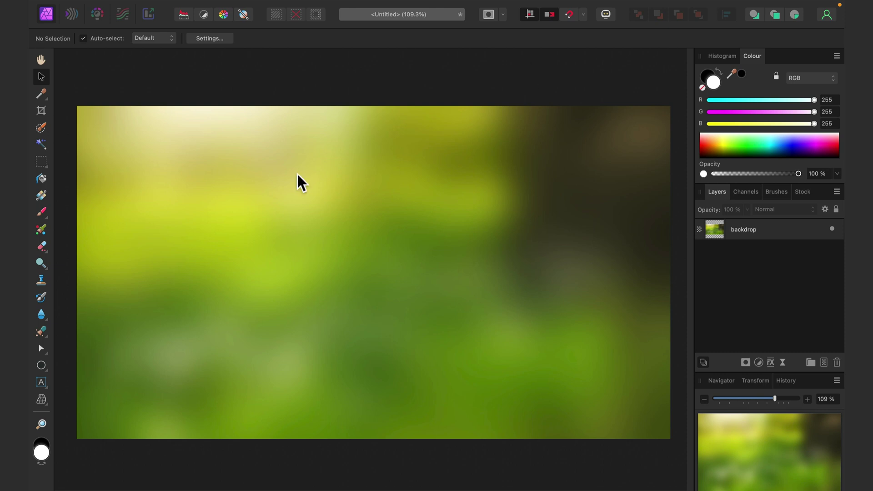
# - Draw a wide ellipse across the upper backdrop and set its fill opacity to 0% in Layer Effects
pyautogui.click(42, 367)
pyautogui.moveTo(169, 196); pyautogui.dragTo(616, 260)
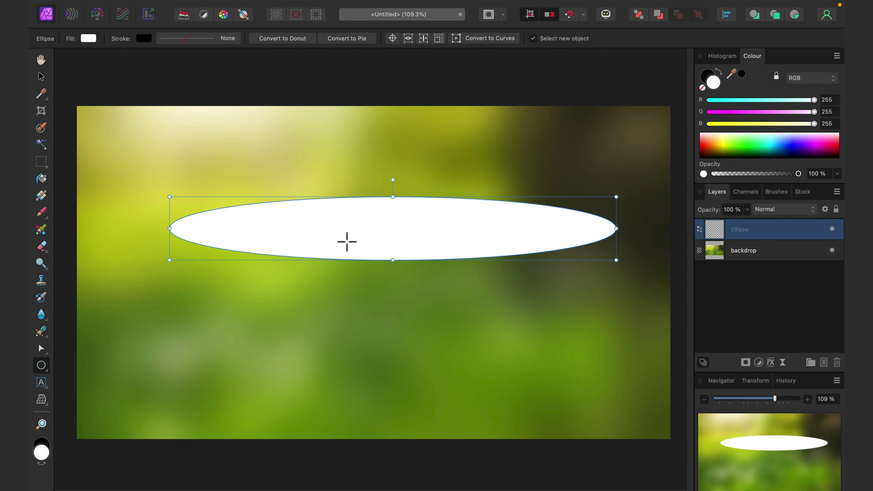
pyautogui.click(771, 362)
pyautogui.moveTo(333, 172); pyautogui.dragTo(677, 121)
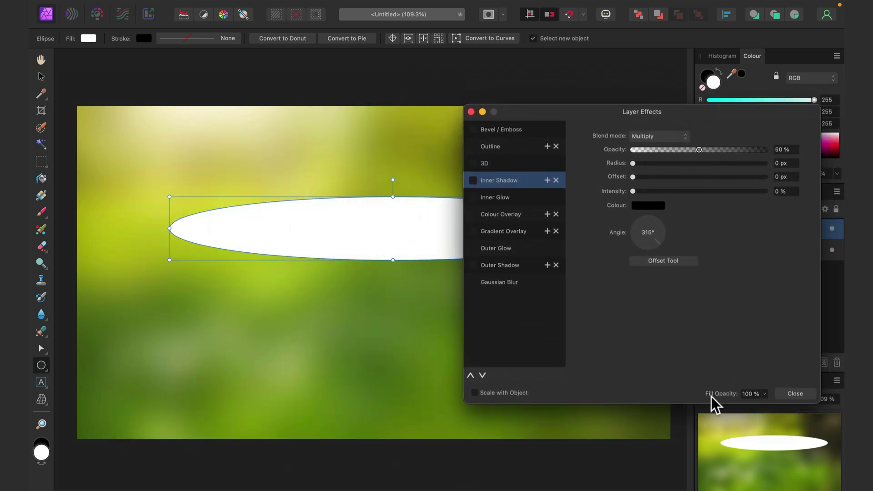
pyautogui.click(765, 395)
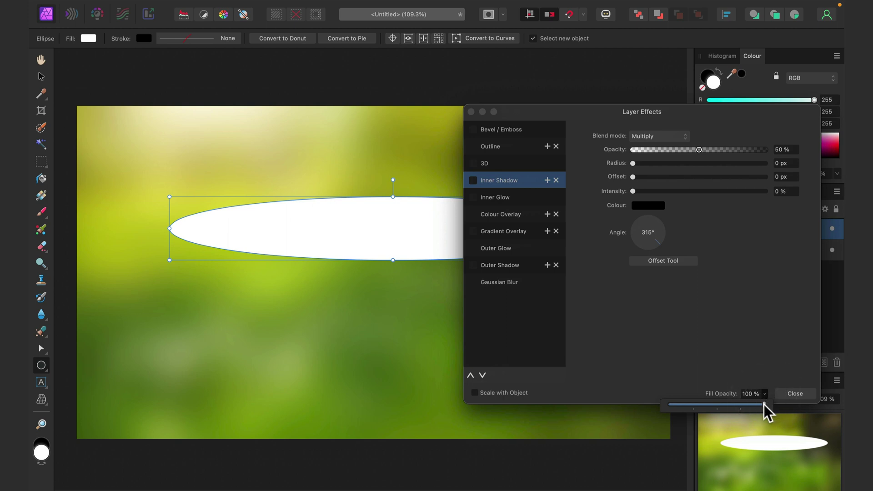
pyautogui.moveTo(764, 405); pyautogui.dragTo(667, 403)
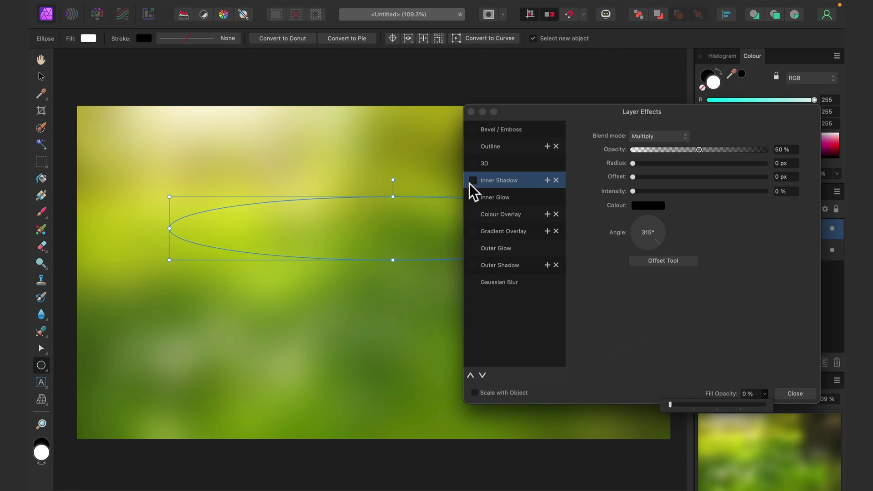
# - Enable a 100 px Inner Glow on the ellipse with Overlay blend mode
pyautogui.click(472, 197)
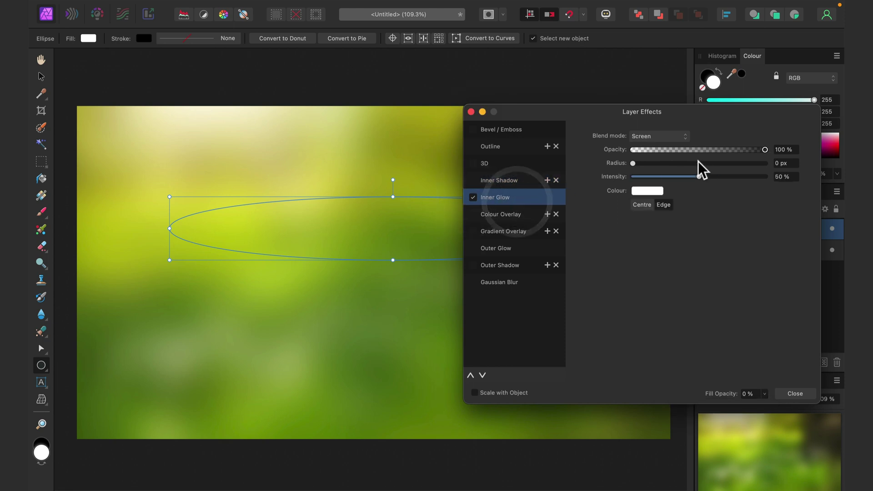
pyautogui.moveTo(667, 164); pyautogui.dragTo(822, 175)
pyautogui.click(674, 138)
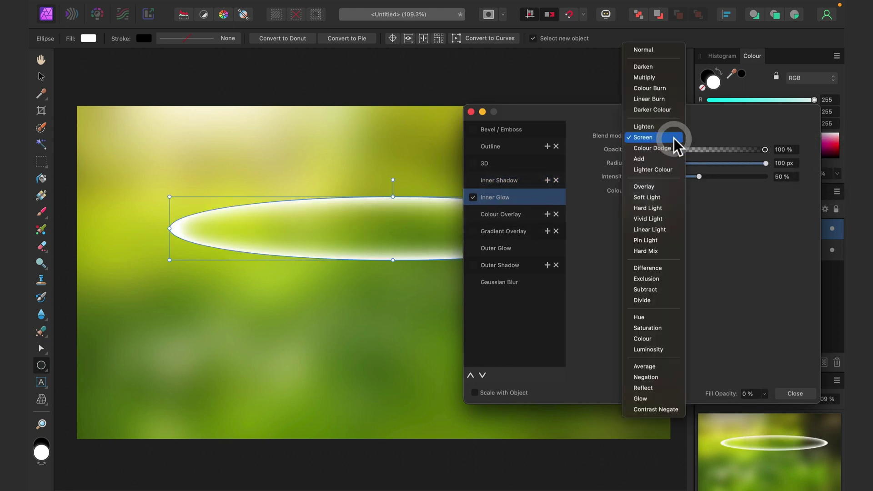
pyautogui.click(655, 187)
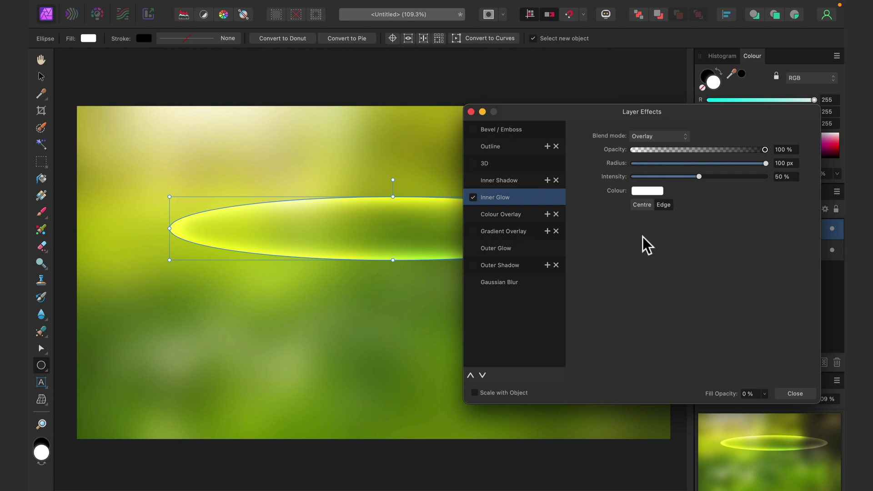
# - Enable an Outer Glow on the ellipse with Hard Light blend mode
pyautogui.click(473, 248)
pyautogui.click(506, 249)
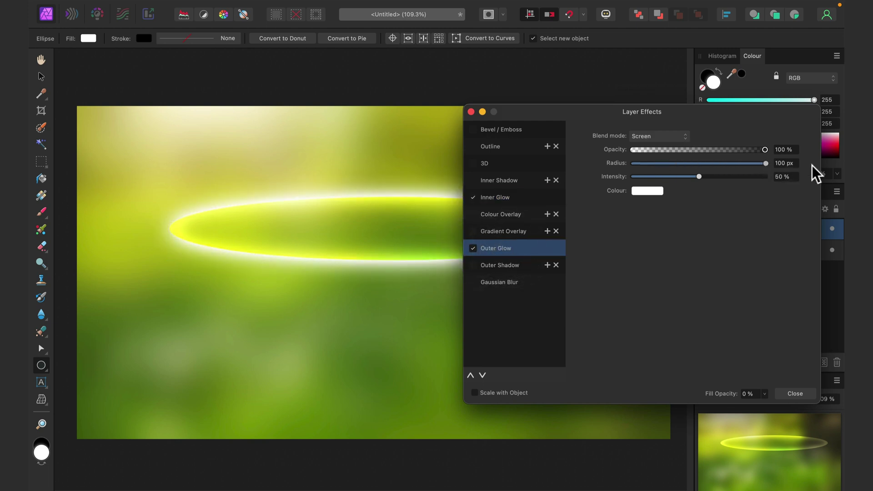
pyautogui.click(677, 135)
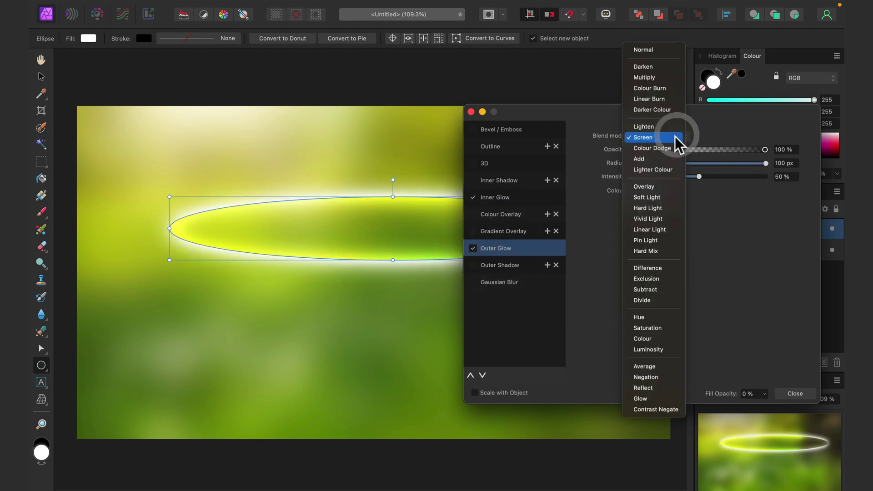
pyautogui.click(642, 210)
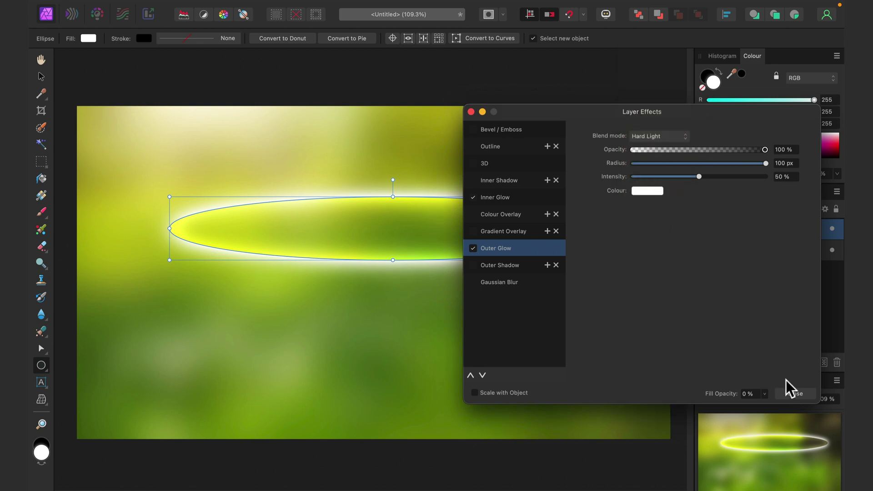
# - Rotate the glowing ellipse to a steep near-vertical angle and move it to the left side
pyautogui.click(792, 392)
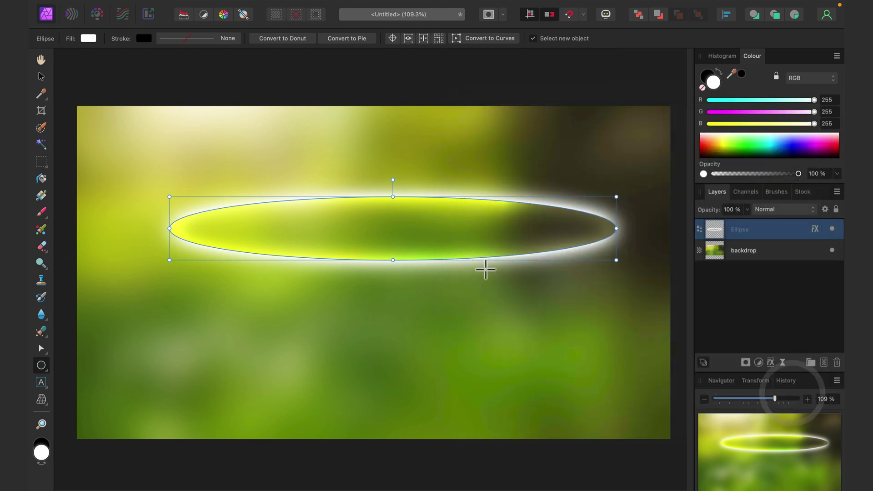
pyautogui.click(41, 77)
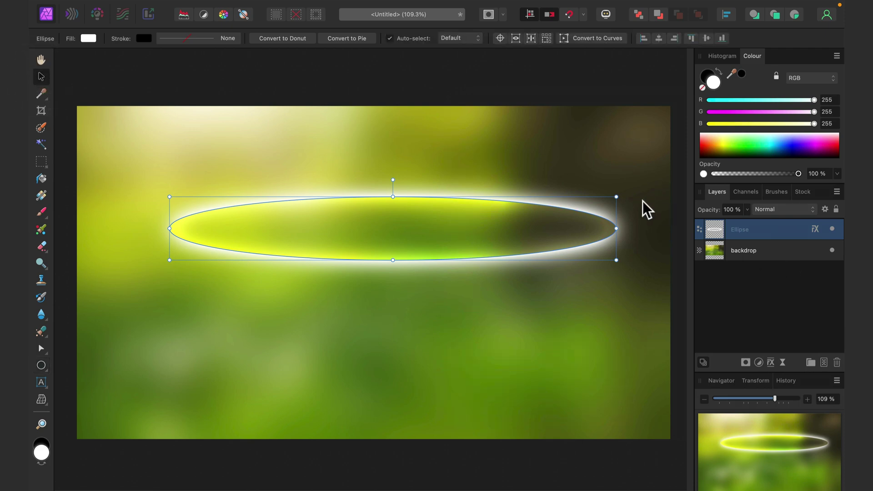
pyautogui.moveTo(620, 195); pyautogui.dragTo(341, 132)
pyautogui.moveTo(408, 165); pyautogui.dragTo(210, 191)
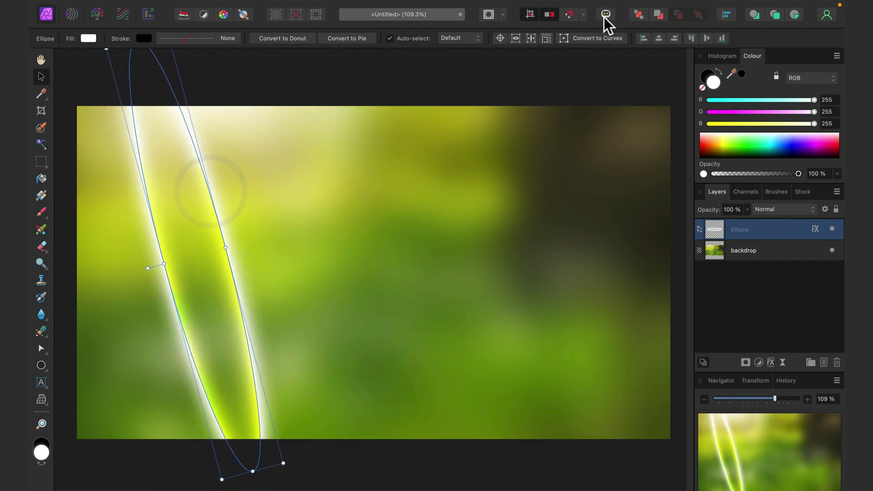
# - Convert the ellipse to curves and reshape its nodes into an S-bend swoosh bulging near the bottom
pyautogui.click(594, 39)
pyautogui.click(44, 75)
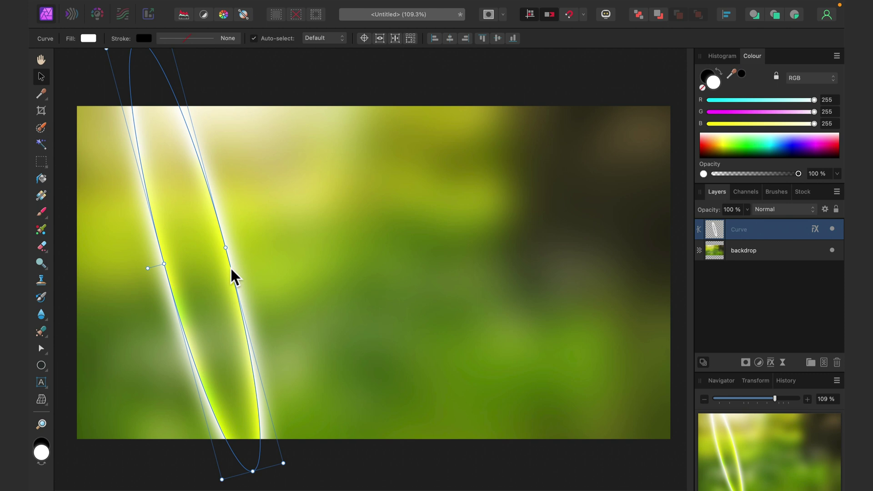
pyautogui.press('a')
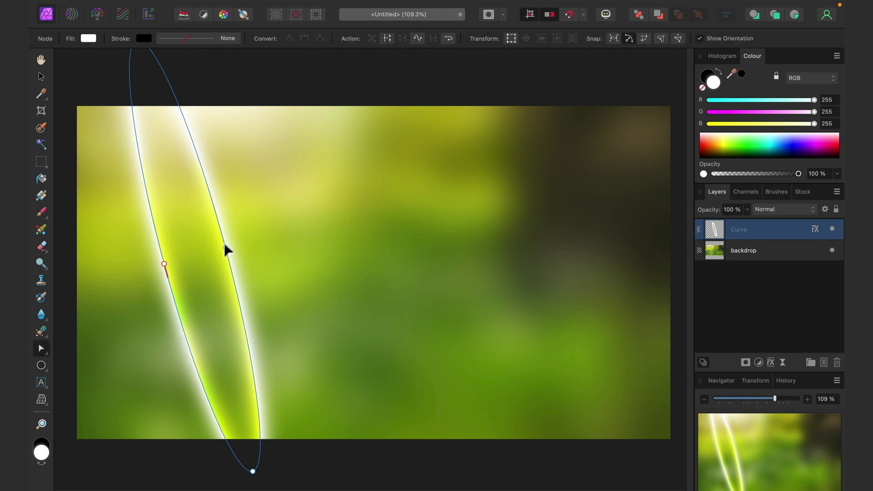
pyautogui.click(197, 157)
pyautogui.moveTo(197, 157); pyautogui.dragTo(172, 152)
pyautogui.moveTo(225, 248); pyautogui.dragTo(262, 318)
pyautogui.moveTo(252, 277); pyautogui.dragTo(207, 280)
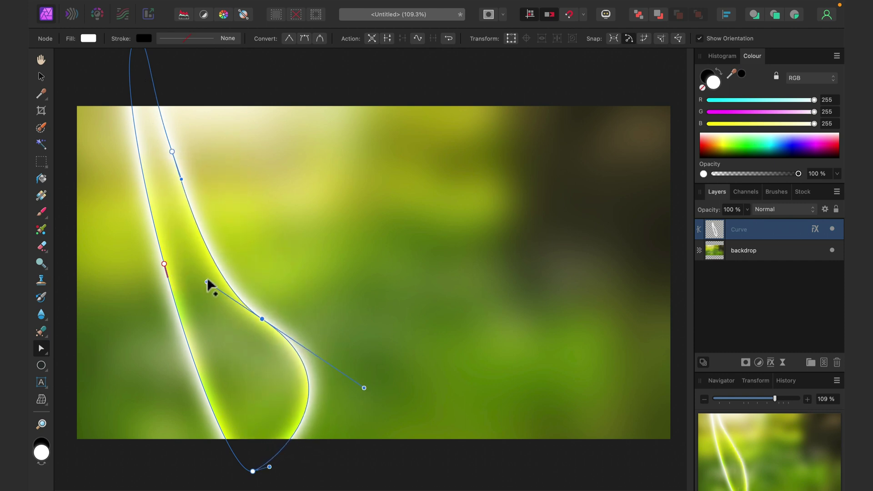
pyautogui.click(44, 76)
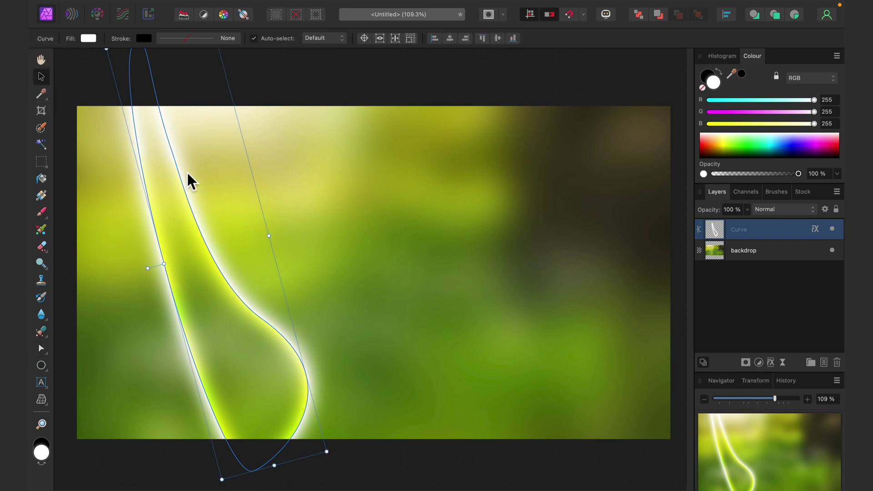
pyautogui.press('super')
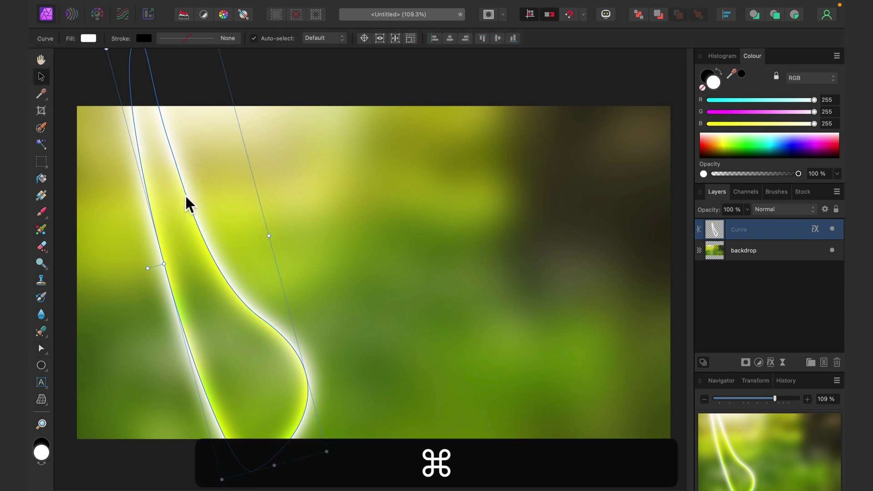
# - Duplicate the glowing curve, shift the copy down-left and rotate it upright
pyautogui.rightClick(766, 234)
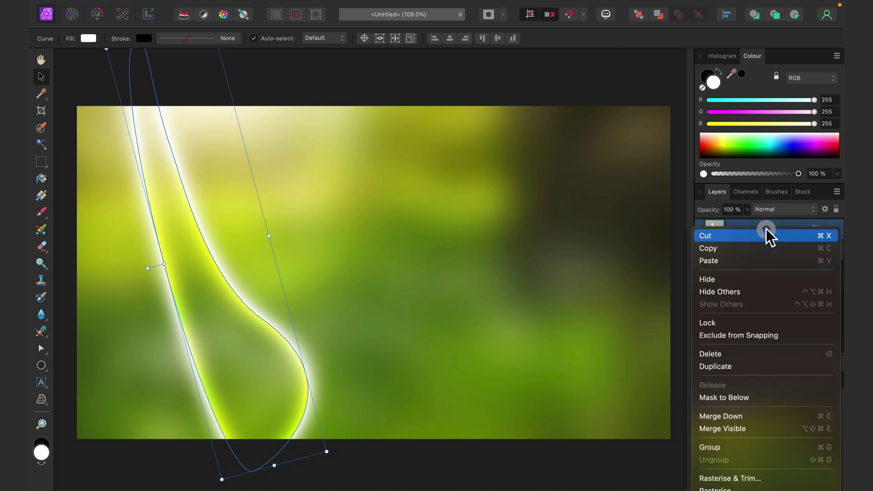
pyautogui.click(753, 367)
pyautogui.moveTo(255, 310); pyautogui.dragTo(238, 327)
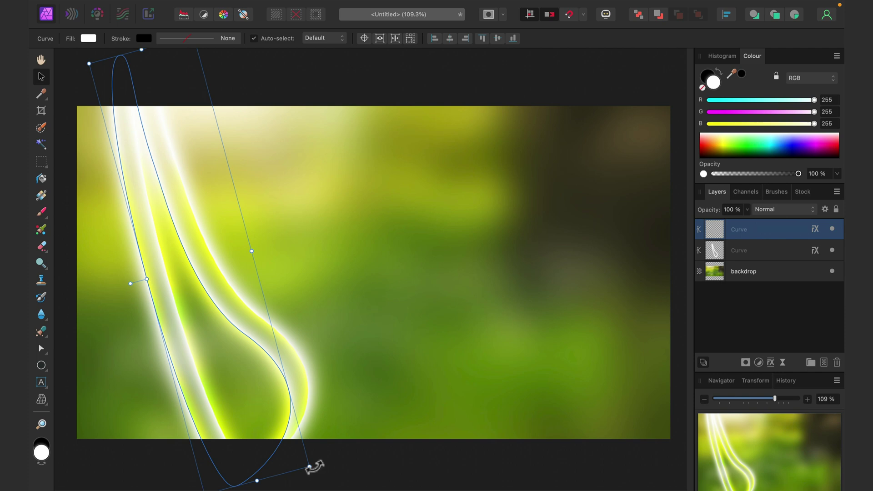
pyautogui.moveTo(309, 467); pyautogui.dragTo(260, 474)
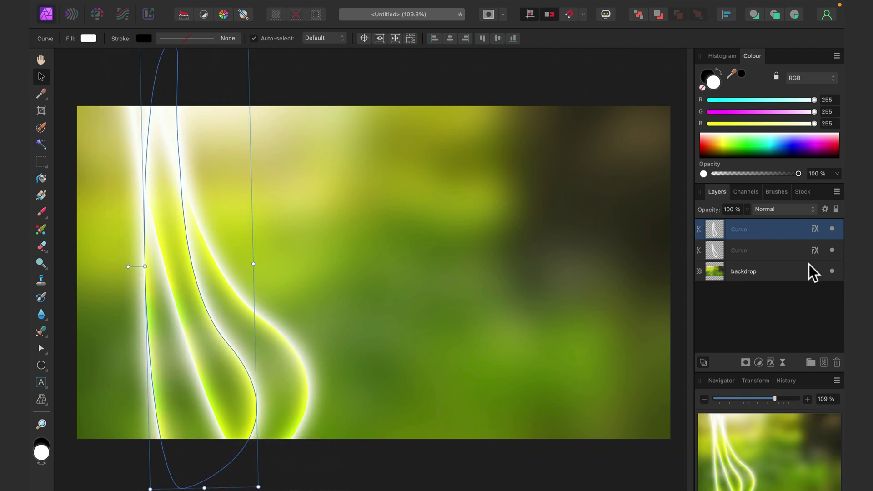
# - Set the top curve's fill opacity to 10% and nudge it slightly left
pyautogui.click(816, 228)
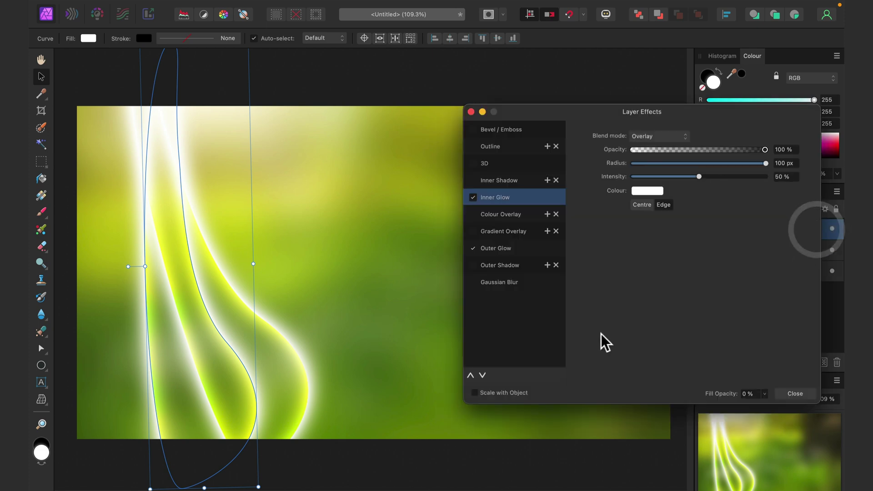
pyautogui.click(765, 393)
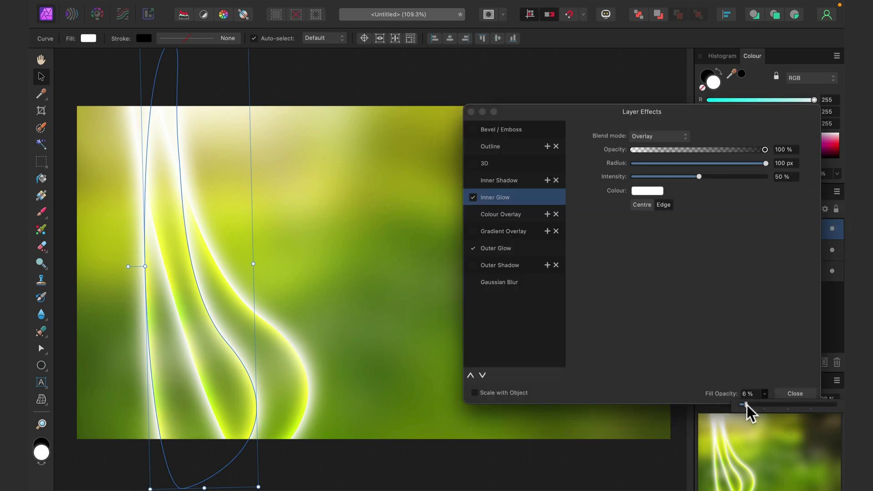
pyautogui.moveTo(746, 404); pyautogui.dragTo(749, 406)
pyautogui.click(795, 394)
pyautogui.moveTo(229, 345); pyautogui.dragTo(216, 347)
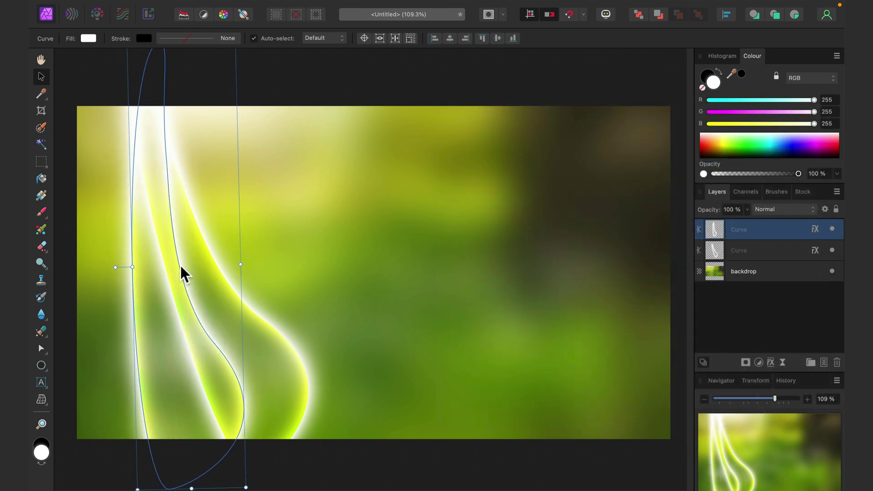
# - Reshape the second glowing curve's nodes and handles so it weaves across the first
pyautogui.press('a')
pyautogui.moveTo(215, 344); pyautogui.dragTo(200, 313)
pyautogui.moveTo(133, 269); pyautogui.dragTo(113, 234)
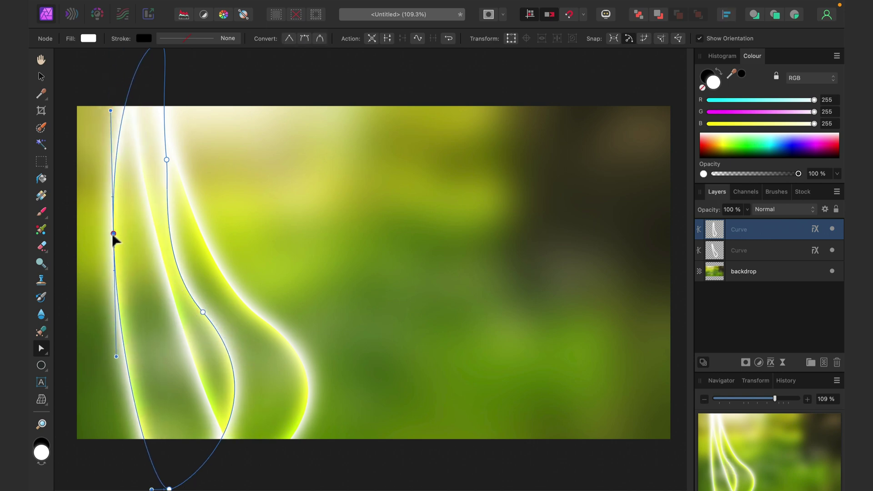
pyautogui.click(203, 311)
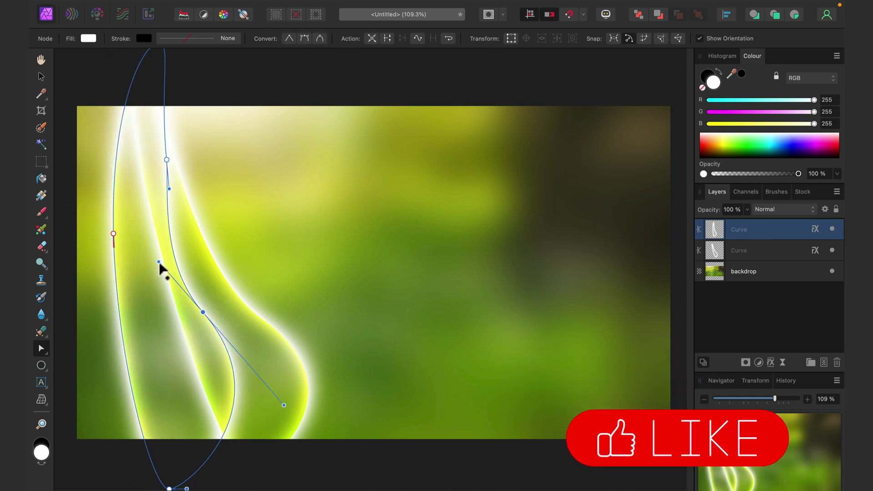
pyautogui.moveTo(157, 260); pyautogui.dragTo(182, 216)
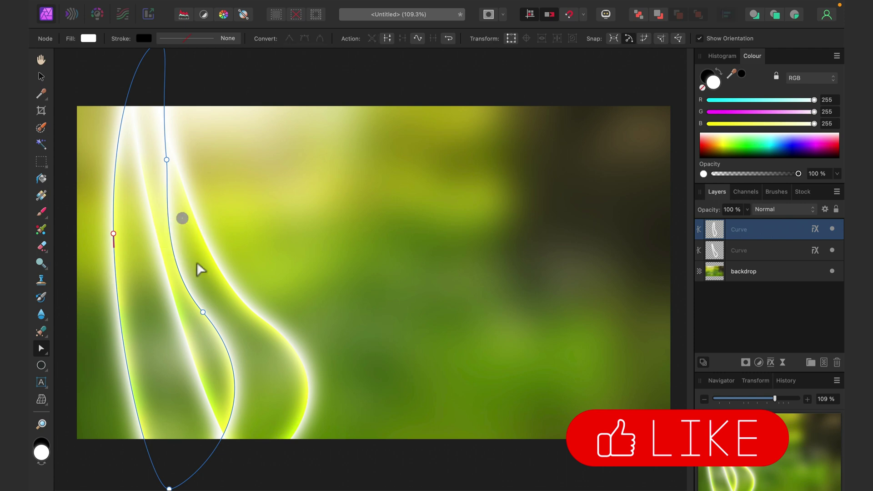
pyautogui.click(203, 312)
pyautogui.moveTo(156, 258); pyautogui.dragTo(238, 266)
pyautogui.click(105, 65)
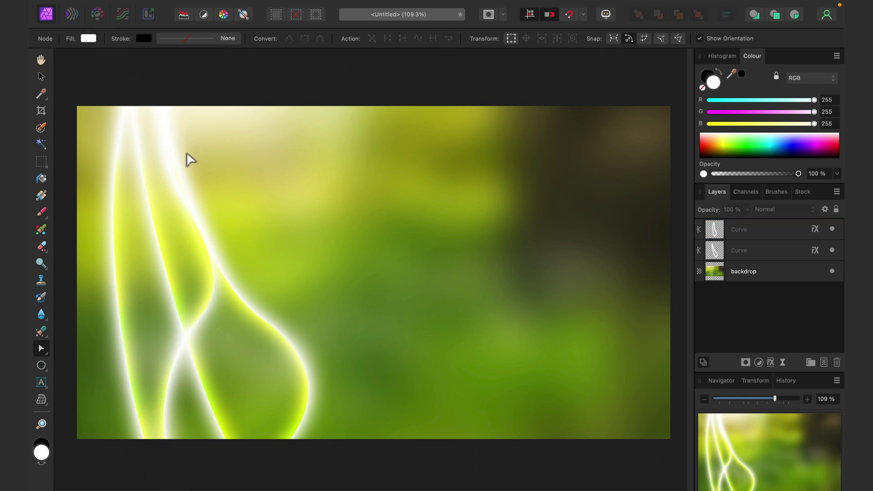
pyautogui.click(201, 314)
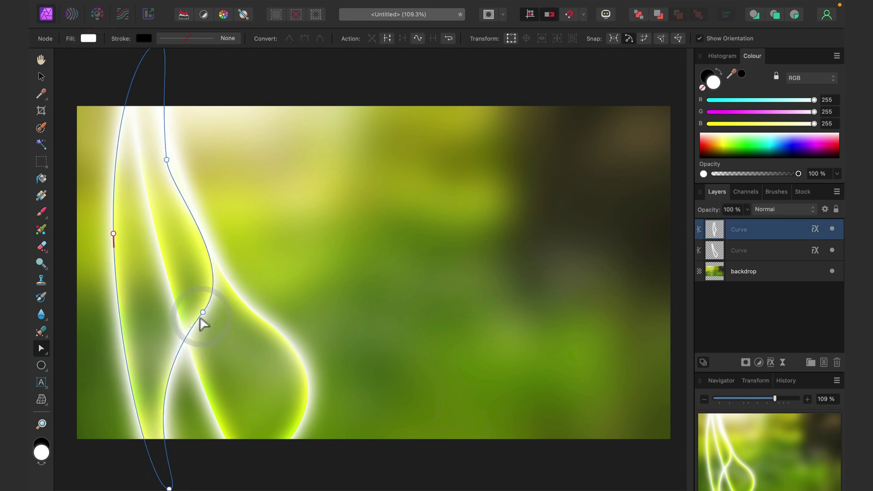
# - Duplicate the left curve, placing the copy up and to the right
pyautogui.click(41, 78)
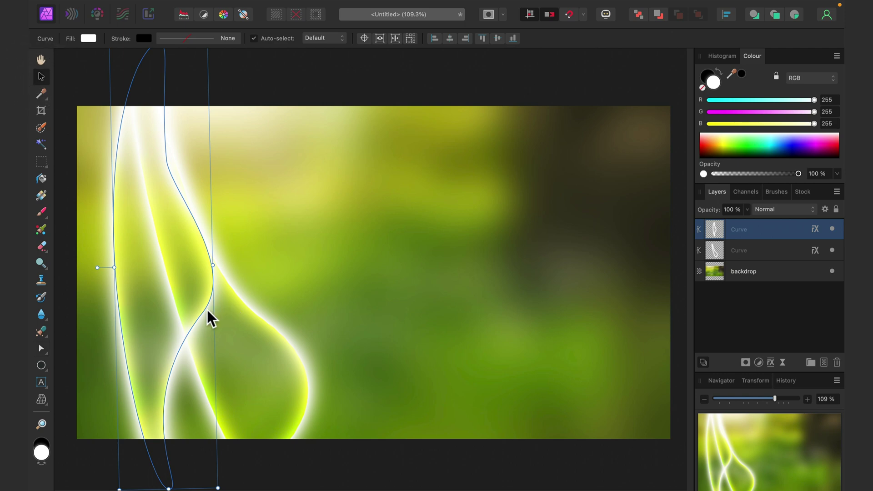
pyautogui.keyDown('super'); pyautogui.click(124, 198); pyautogui.keyUp('super')
pyautogui.moveTo(115, 212); pyautogui.dragTo(29, 369)
# - Tilt the third curve to about 65°, then copy a curve to the right side and rotate it
pyautogui.moveTo(152, 187); pyautogui.dragTo(170, 210)
pyautogui.click(341, 87)
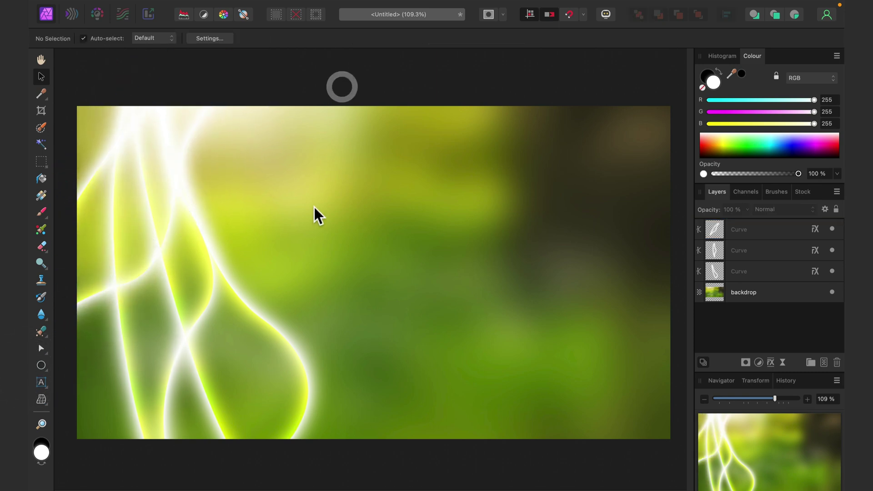
pyautogui.click(154, 252)
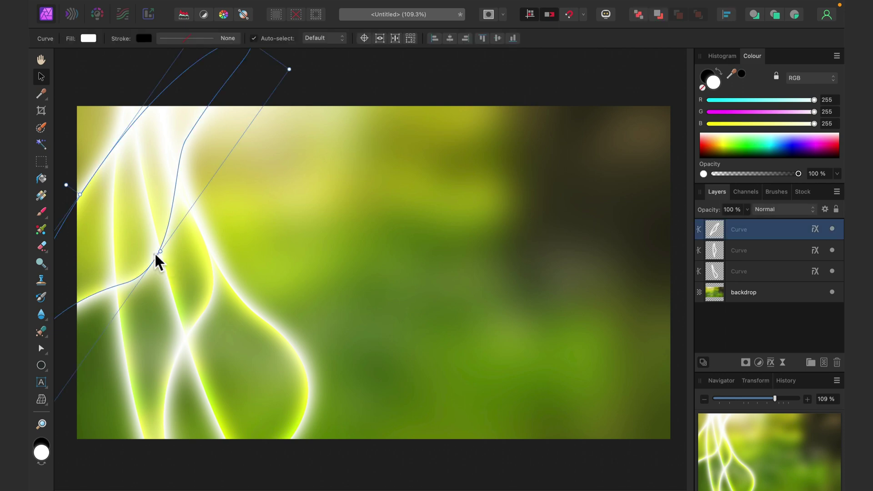
pyautogui.moveTo(147, 261); pyautogui.dragTo(549, 239)
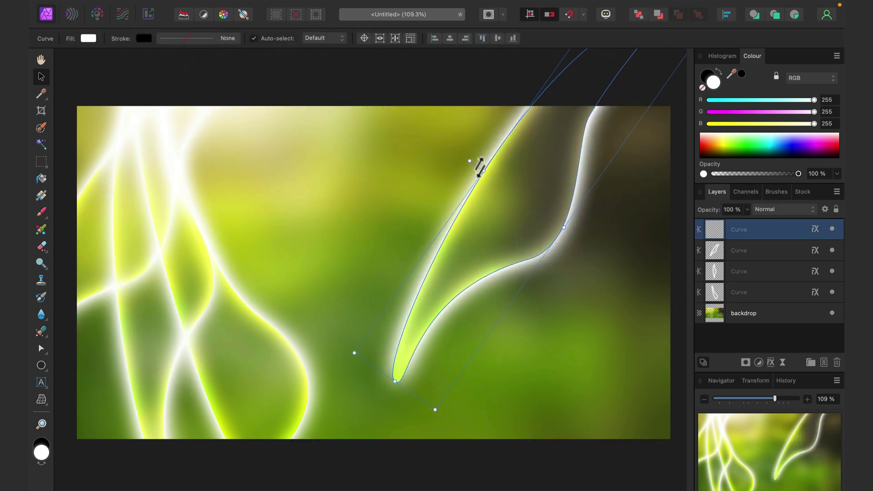
pyautogui.moveTo(471, 167); pyautogui.dragTo(432, 146)
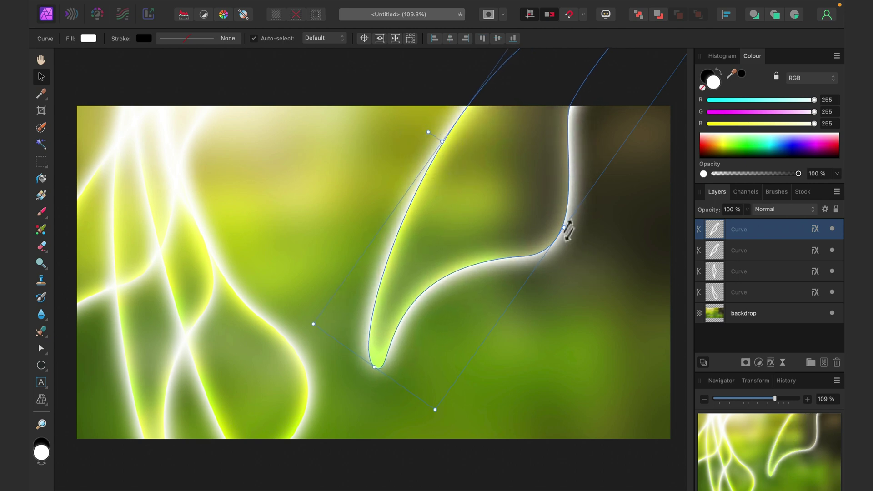
pyautogui.moveTo(435, 414); pyautogui.dragTo(589, 352)
pyautogui.moveTo(526, 308); pyautogui.dragTo(640, 372)
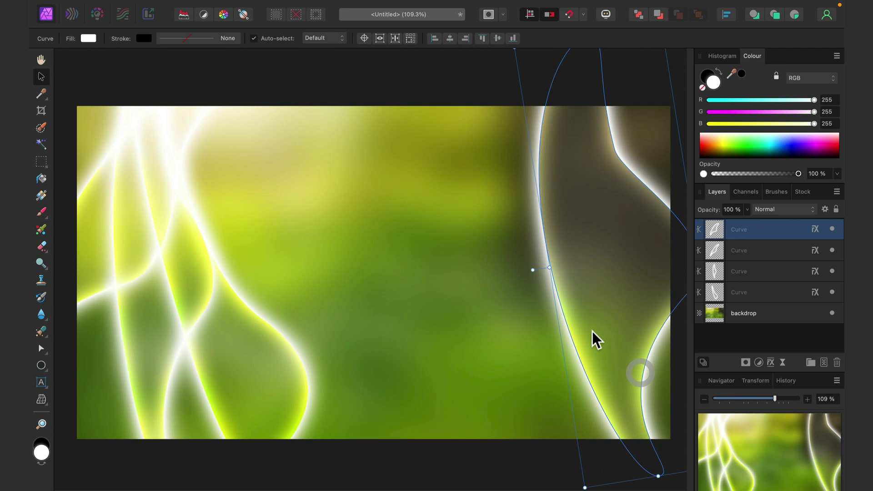
# - Bend the right-hand curve's nodes and handles into a wavy S-shaped swoosh
pyautogui.doubleClick(616, 154)
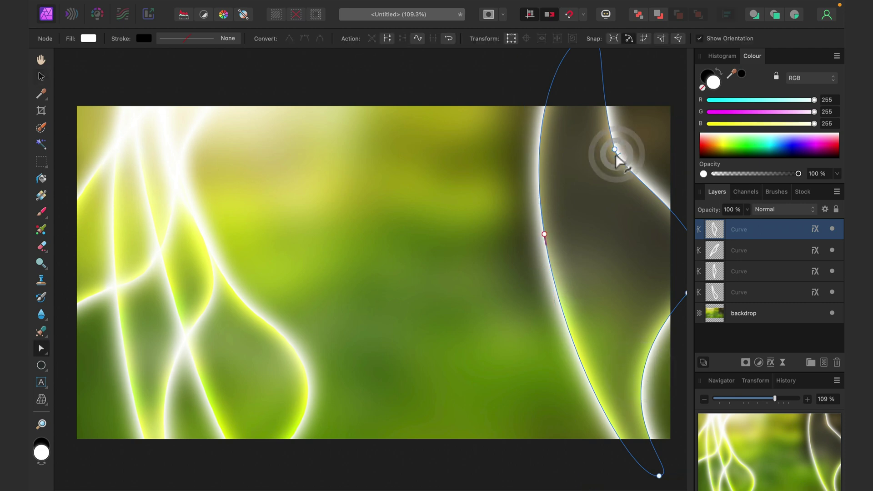
pyautogui.moveTo(544, 234); pyautogui.dragTo(510, 178)
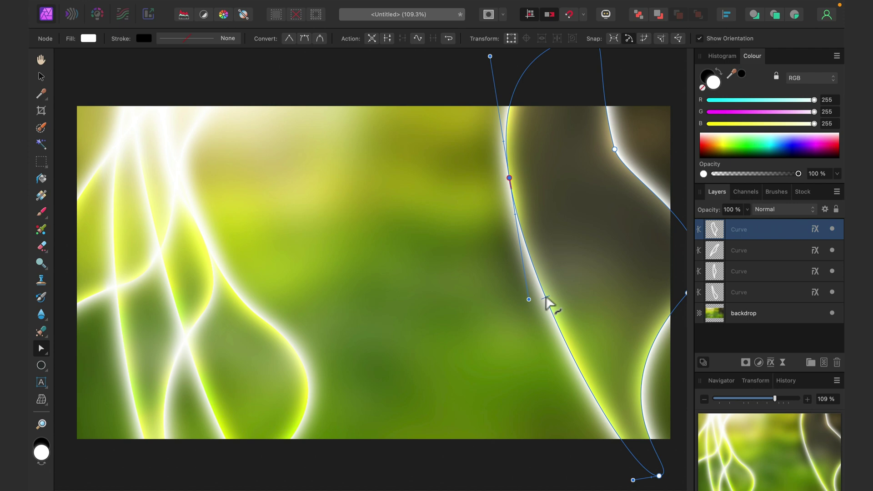
pyautogui.moveTo(546, 299); pyautogui.dragTo(580, 264)
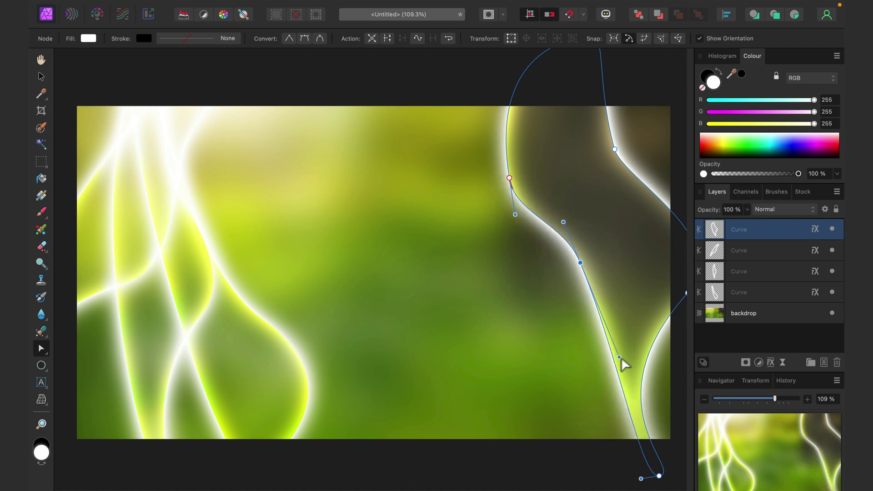
pyautogui.moveTo(619, 357); pyautogui.dragTo(386, 486)
pyautogui.moveTo(613, 138); pyautogui.dragTo(645, 123)
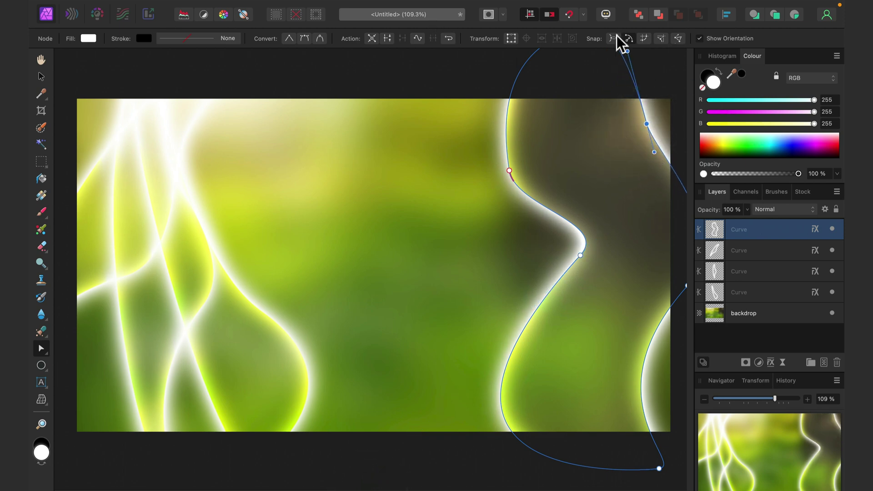
pyautogui.moveTo(627, 51); pyautogui.dragTo(598, 68)
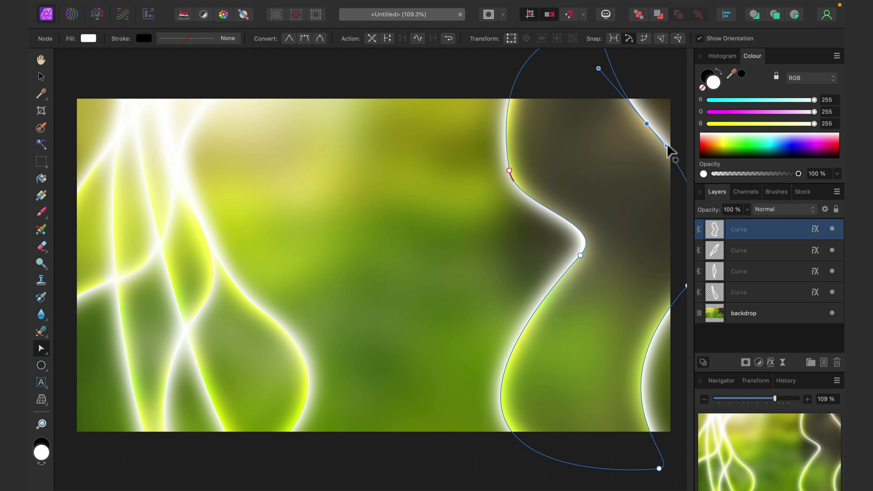
pyautogui.hscroll(5, 668, 146)
pyautogui.moveTo(615, 101); pyautogui.dragTo(607, 92)
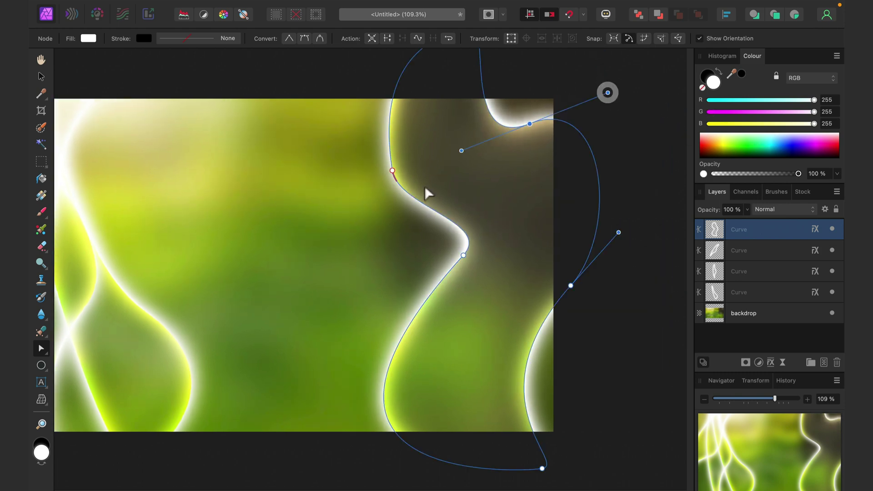
pyautogui.moveTo(529, 124); pyautogui.dragTo(516, 133)
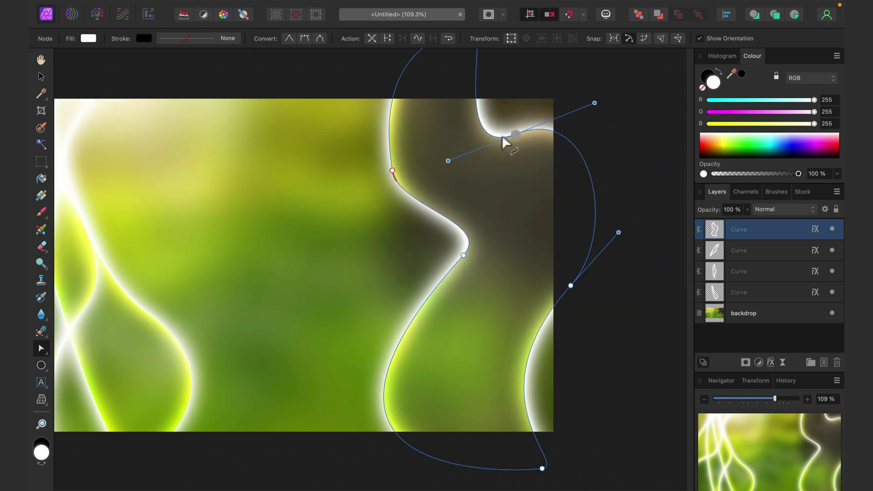
pyautogui.click(43, 77)
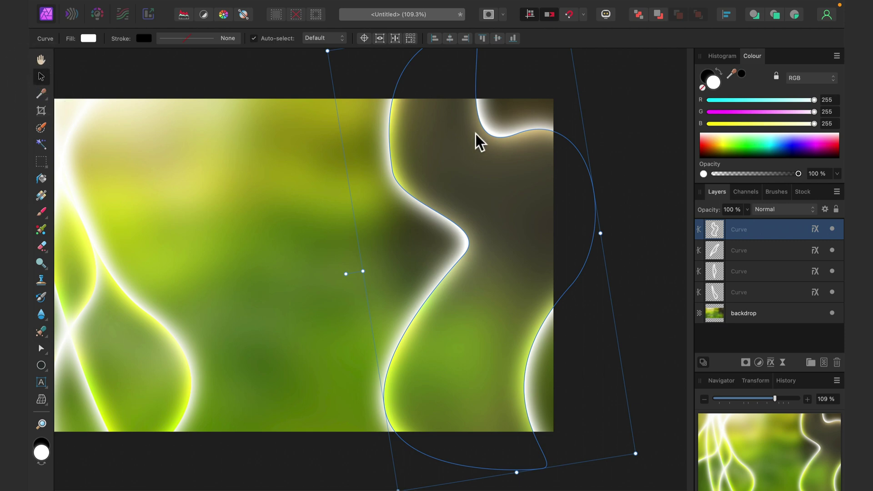
# - Copy and paste the curve, then rotate and move the duplicate into the middle
pyautogui.press('super+c')
pyautogui.press('super+v')
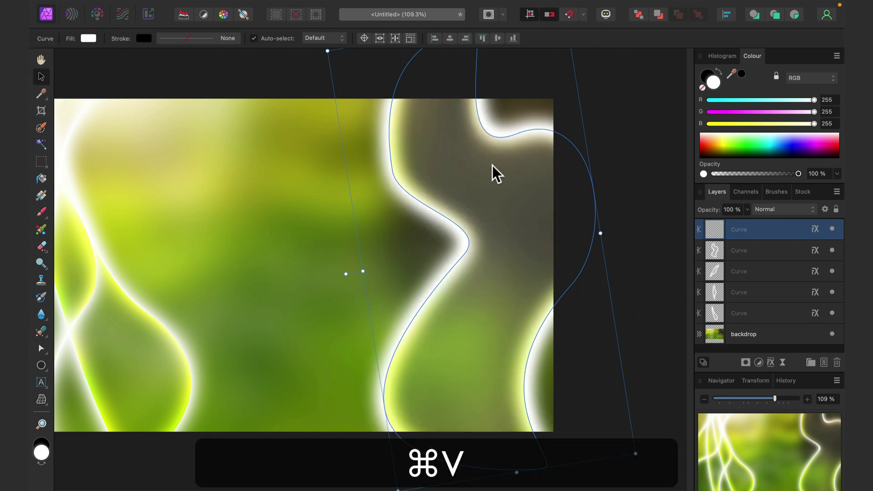
pyautogui.moveTo(512, 193); pyautogui.dragTo(429, 198)
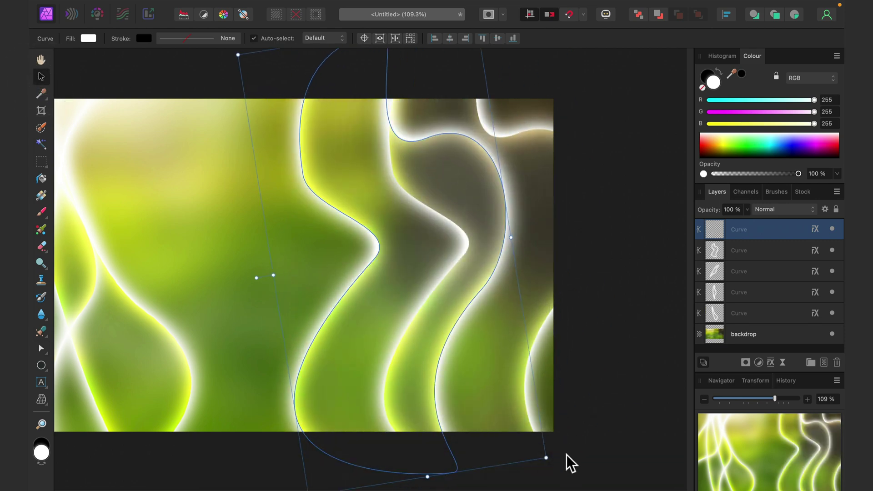
pyautogui.moveTo(552, 460); pyautogui.dragTo(250, 137)
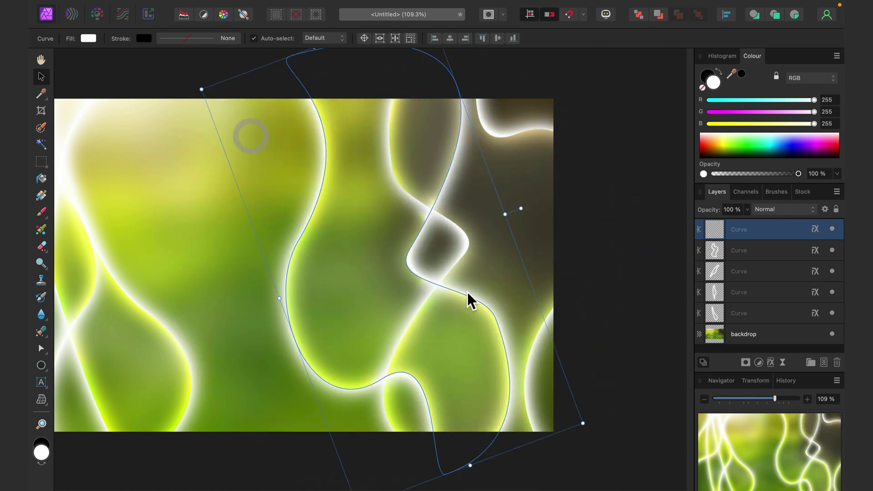
pyautogui.moveTo(473, 299); pyautogui.dragTo(532, 319)
# - Bend the duplicate's nodes into a wavy swoosh, undo one stray move, and fit the image to the window
pyautogui.press('a')
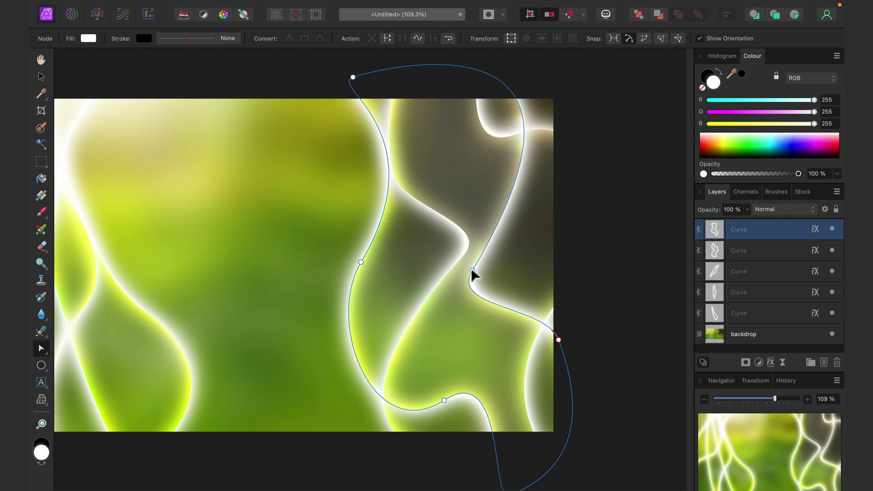
pyautogui.moveTo(471, 274); pyautogui.dragTo(469, 248)
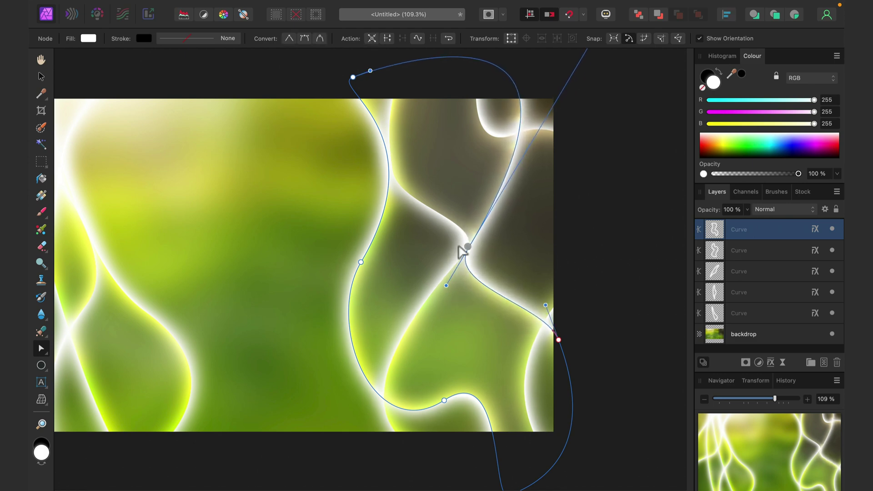
pyautogui.moveTo(361, 262); pyautogui.dragTo(343, 217)
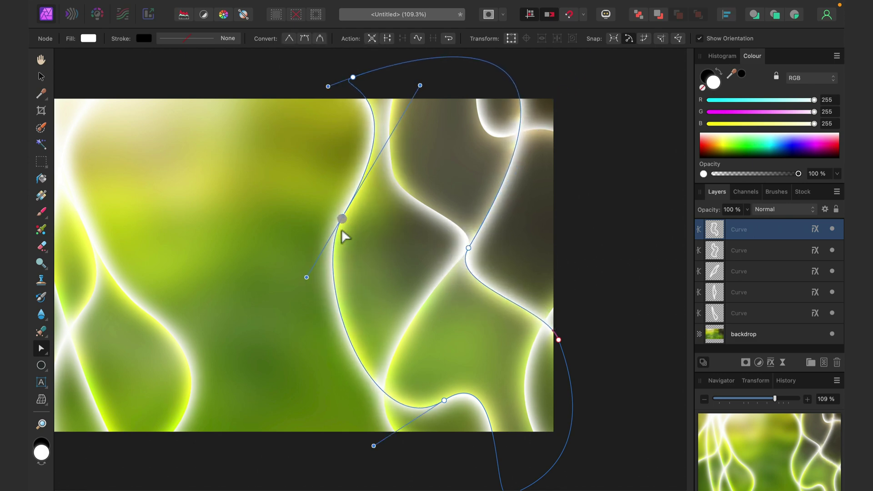
pyautogui.click(287, 293)
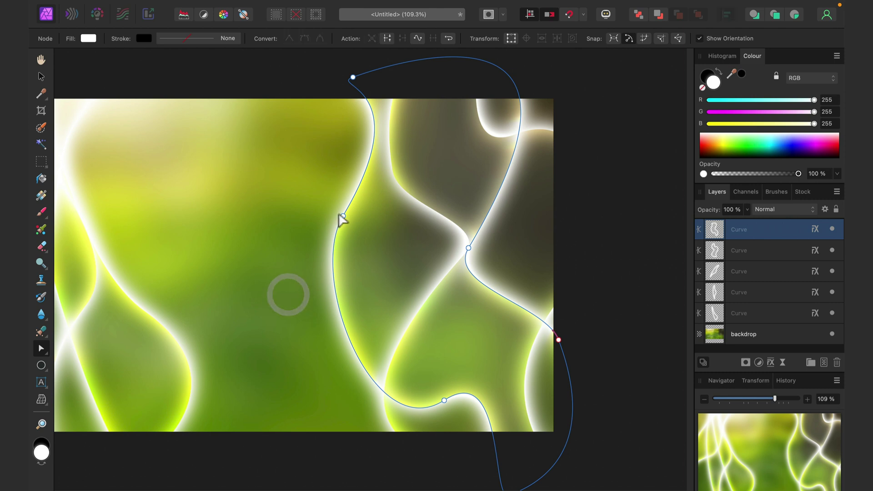
pyautogui.click(341, 217)
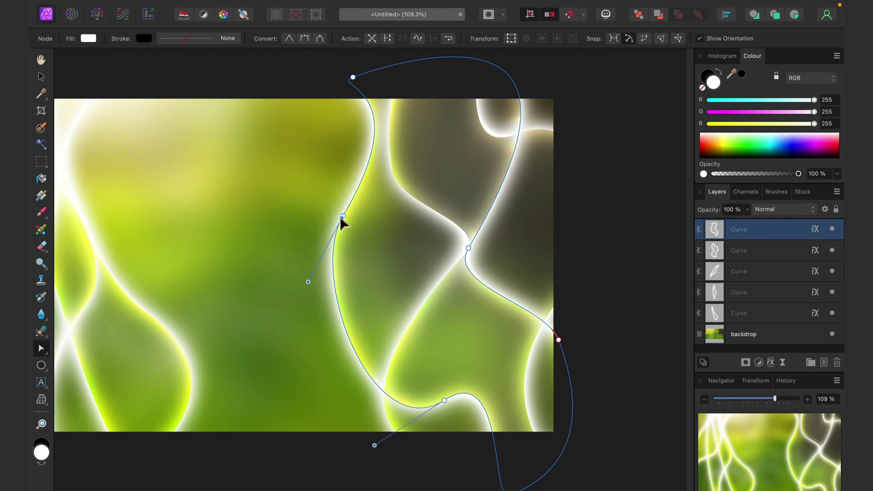
pyautogui.moveTo(342, 217); pyautogui.dragTo(317, 266)
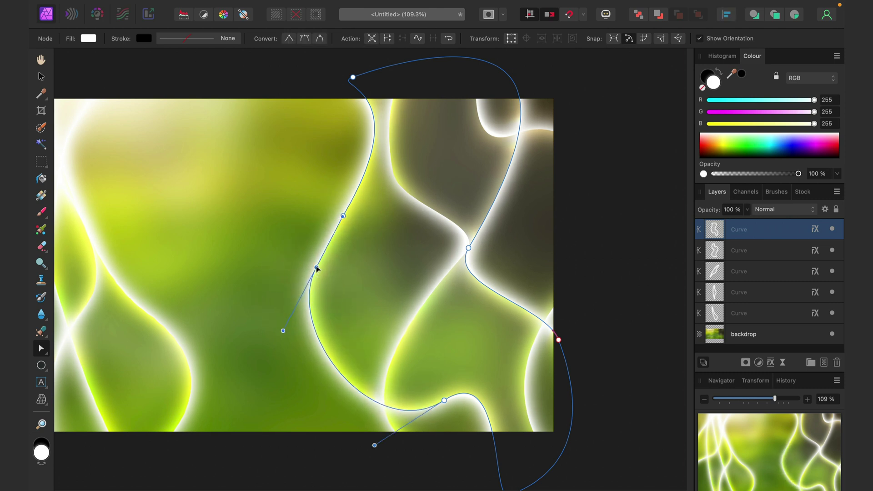
pyautogui.press('super+z')
pyautogui.click(620, 190)
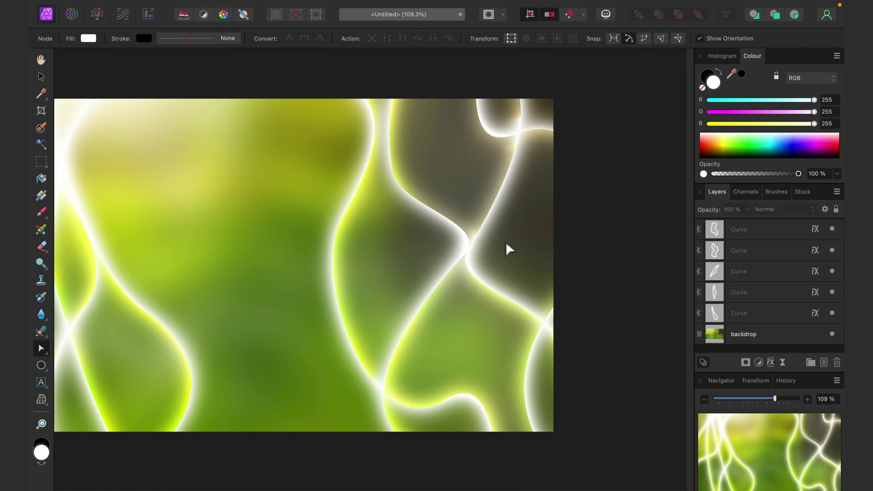
pyautogui.press('super+0')
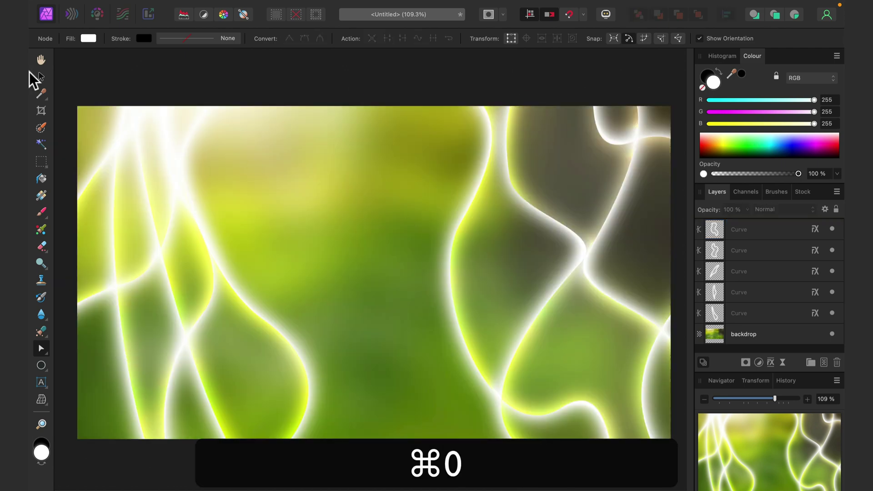
pyautogui.click(41, 76)
# - Set the top white curve's layer opacity to 80%
pyautogui.click(484, 186)
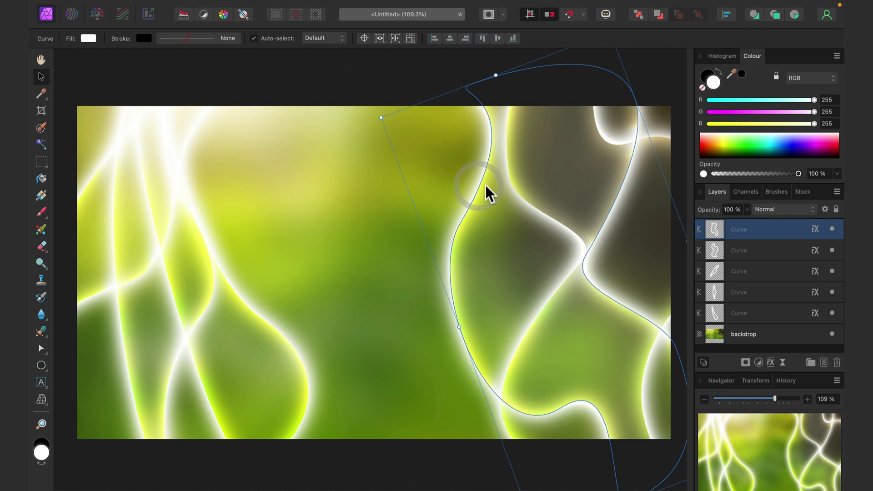
pyautogui.click(749, 209)
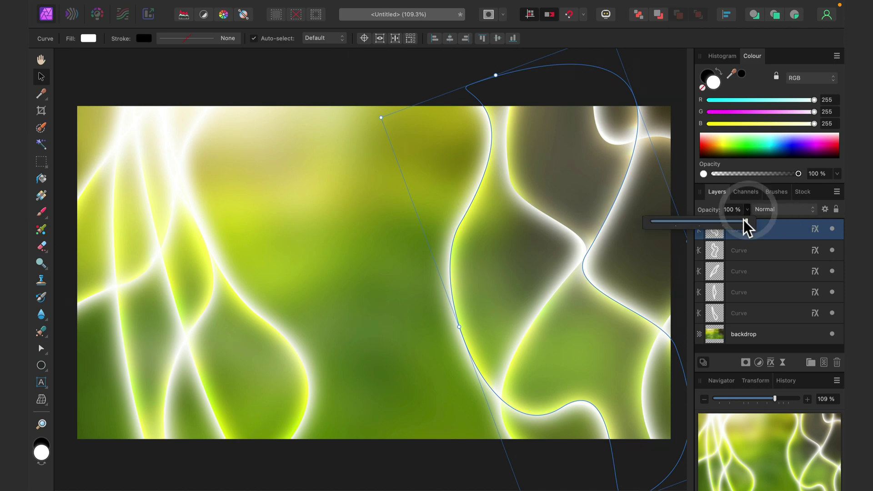
pyautogui.moveTo(743, 220); pyautogui.dragTo(732, 222)
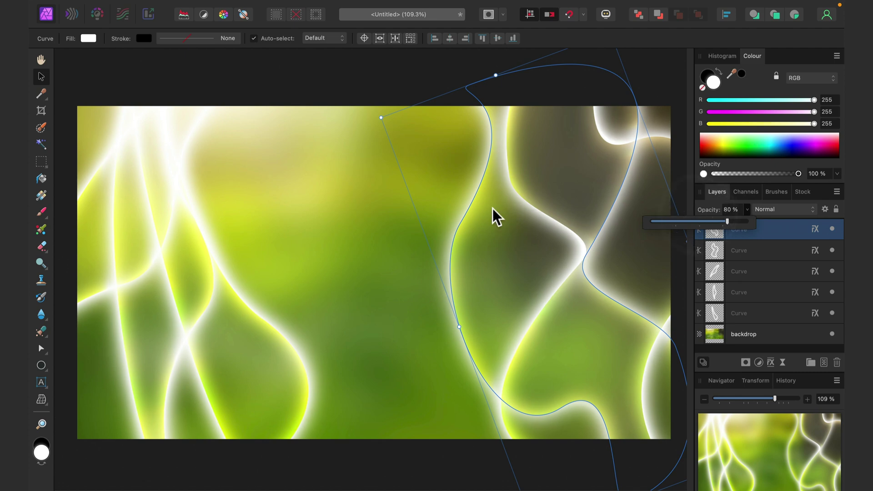
pyautogui.moveTo(465, 206); pyautogui.dragTo(402, 187)
# - Duplicate the curve with ⌘J, rotate and reshape the copy, and set its opacity to 30%
pyautogui.press('super+j')
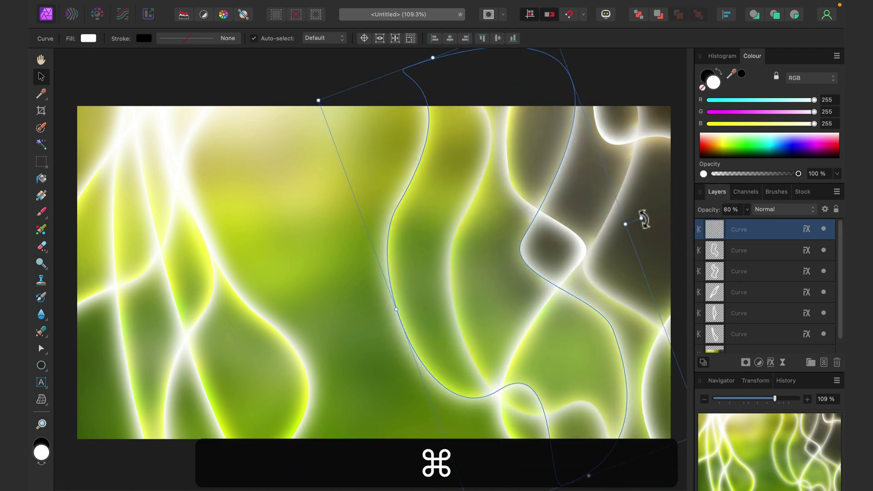
pyautogui.moveTo(627, 226); pyautogui.dragTo(740, 161)
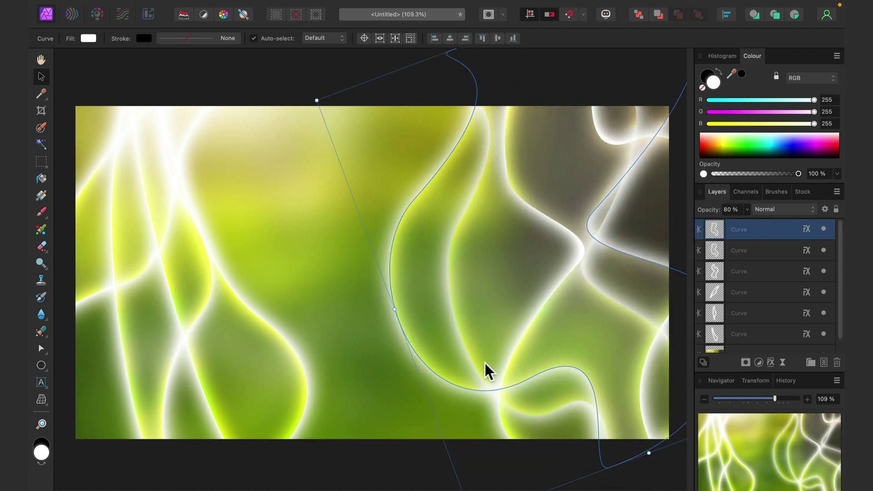
pyautogui.moveTo(311, 98); pyautogui.dragTo(415, 134)
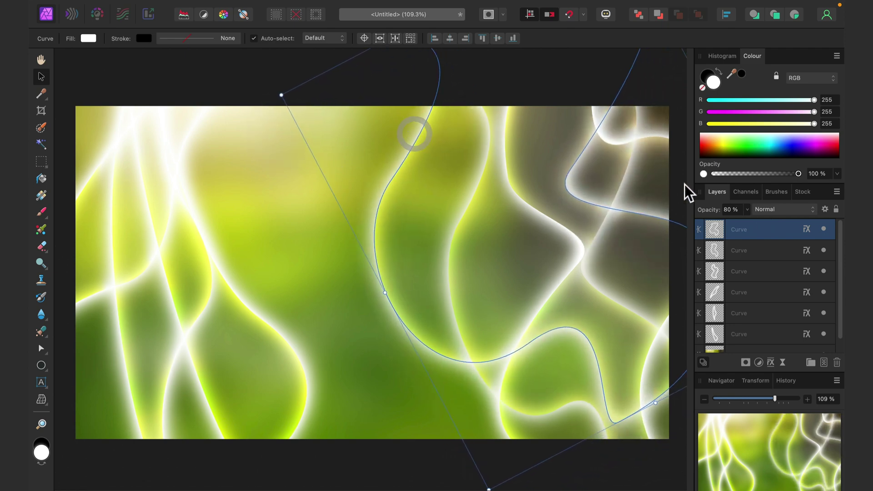
pyautogui.moveTo(748, 209); pyautogui.dragTo(705, 222)
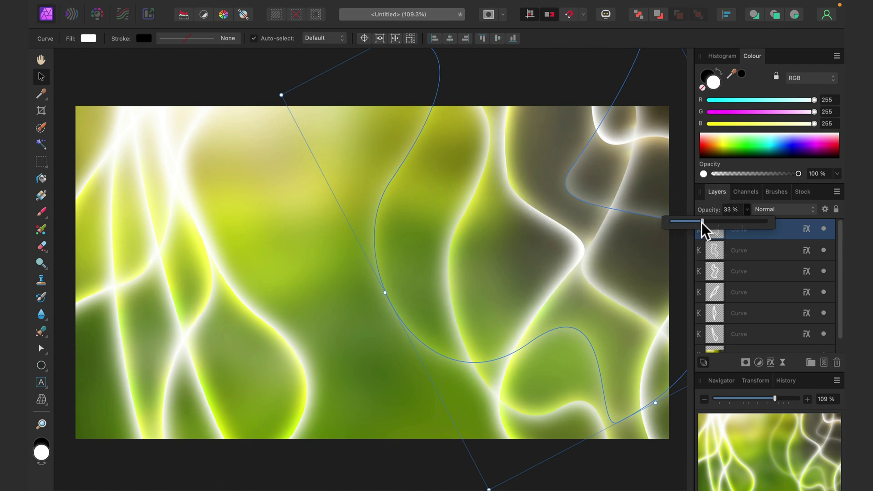
pyautogui.moveTo(700, 222); pyautogui.dragTo(699, 223)
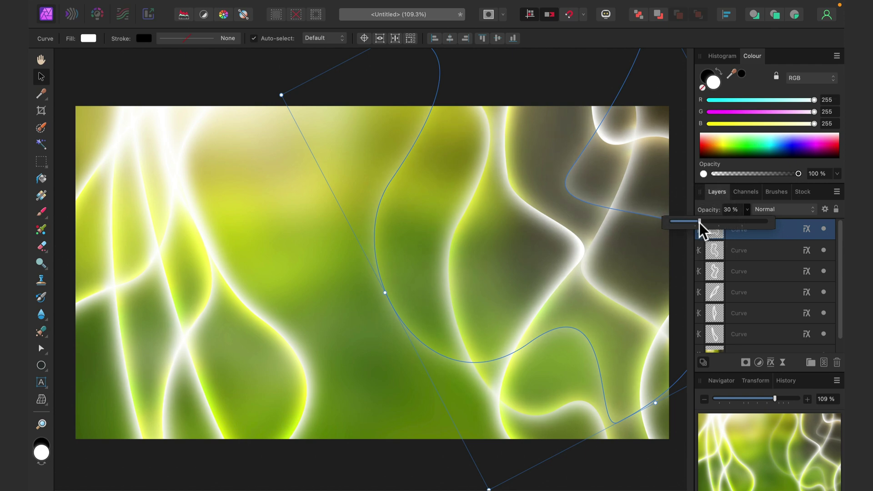
# - Set the lower-left white curve's layer opacity to 80%
pyautogui.click(228, 98)
pyautogui.click(252, 309)
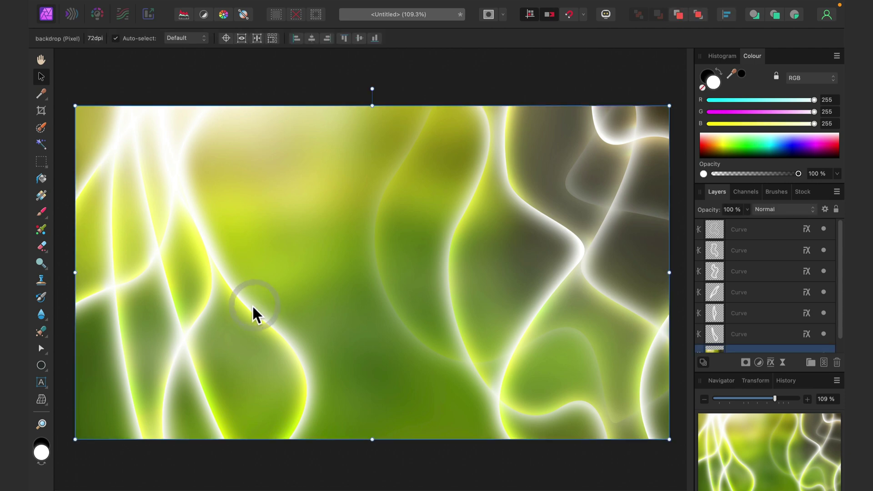
pyautogui.click(250, 308)
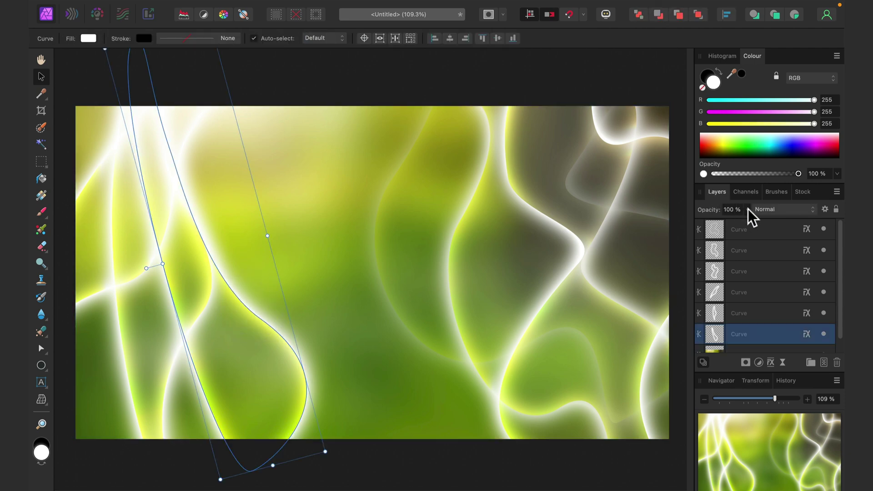
pyautogui.moveTo(748, 210); pyautogui.dragTo(726, 223)
# - Duplicate the curve, stretch it into a wider arc, reshape its left side, and set 30% opacity
pyautogui.press('super')
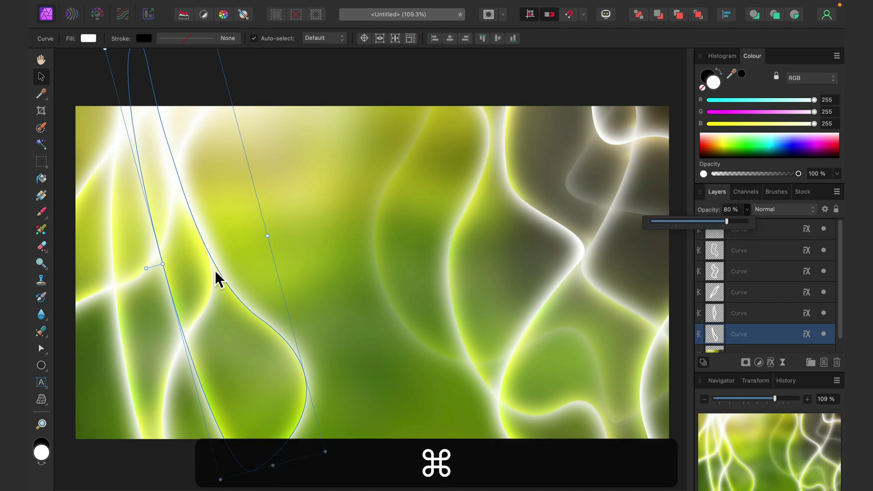
pyautogui.moveTo(214, 268); pyautogui.dragTo(372, 192)
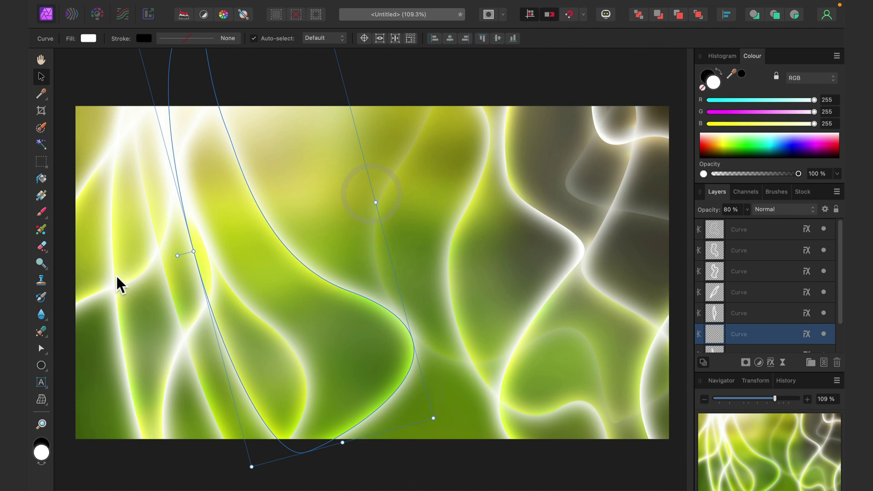
pyautogui.moveTo(192, 252); pyautogui.dragTo(103, 297)
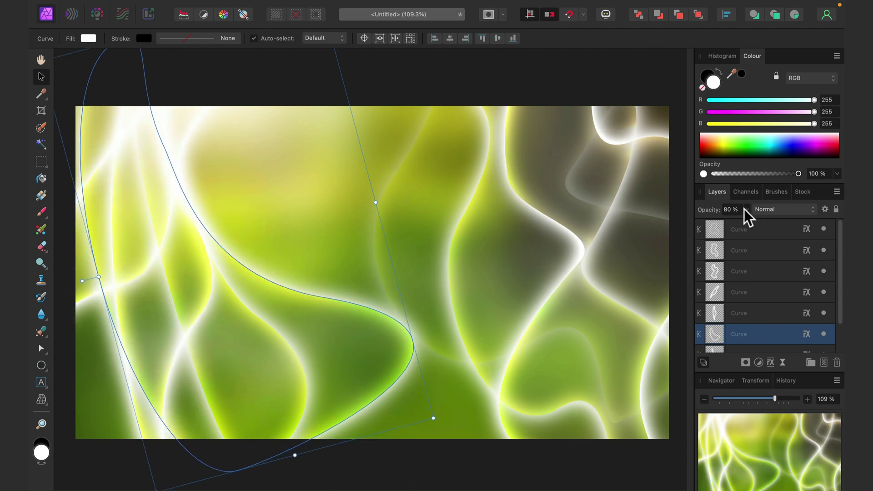
pyautogui.moveTo(744, 210); pyautogui.dragTo(697, 220)
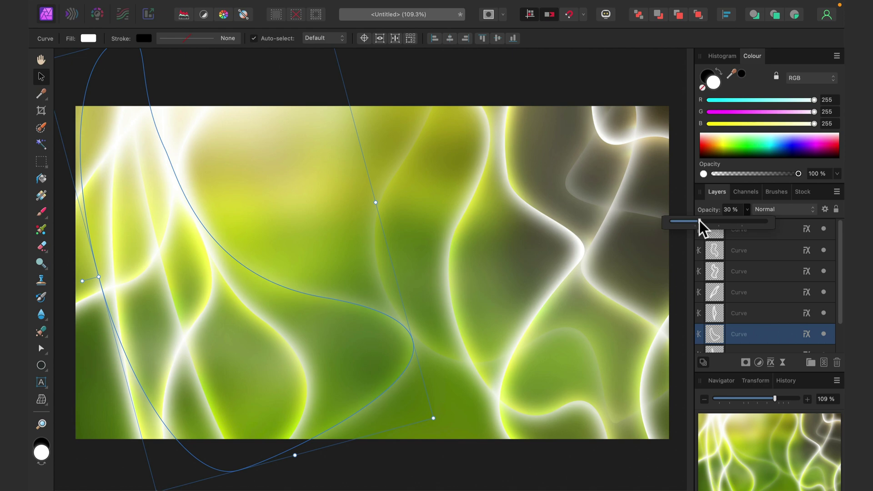
pyautogui.click(550, 82)
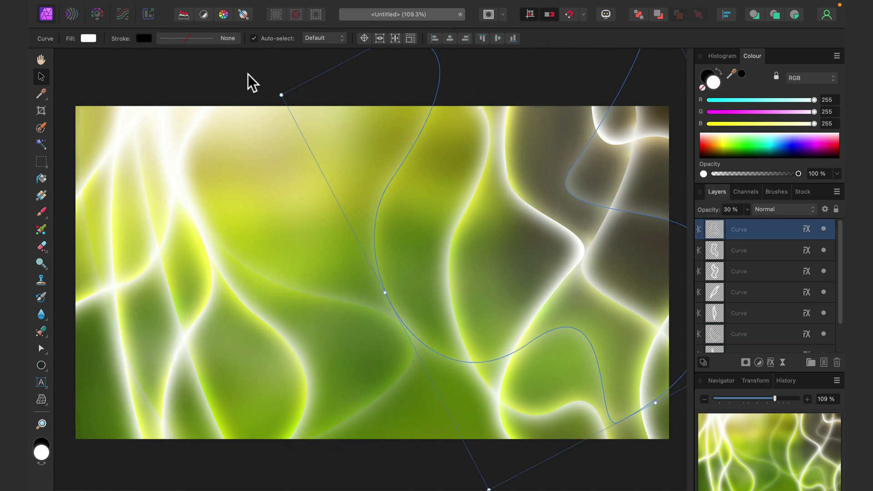
pyautogui.click(230, 76)
pyautogui.click(317, 71)
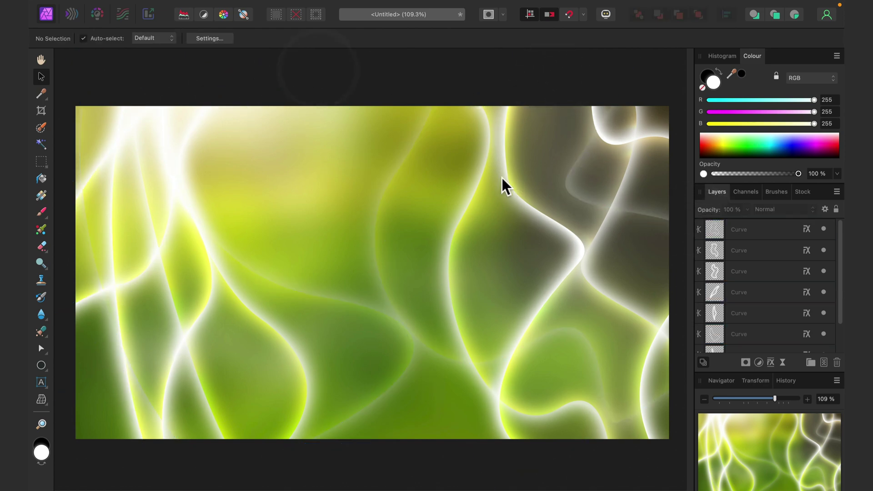
pyautogui.scroll(-3, 505, 175)
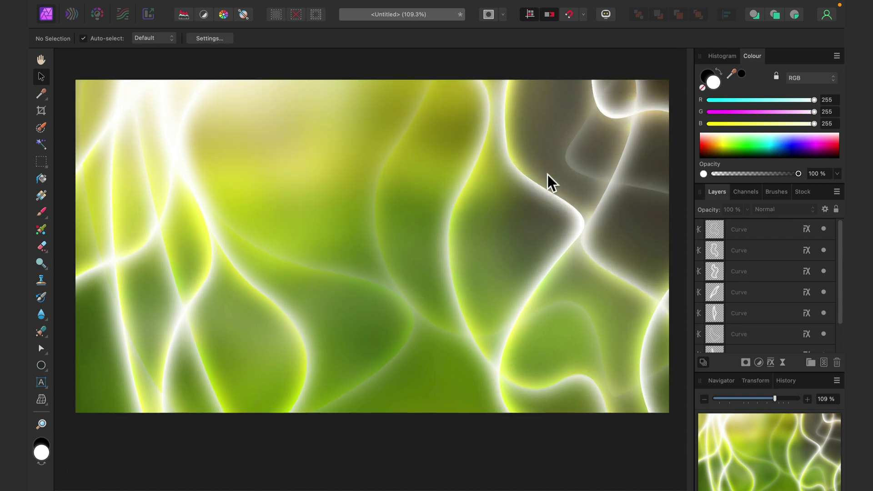
pyautogui.click(542, 182)
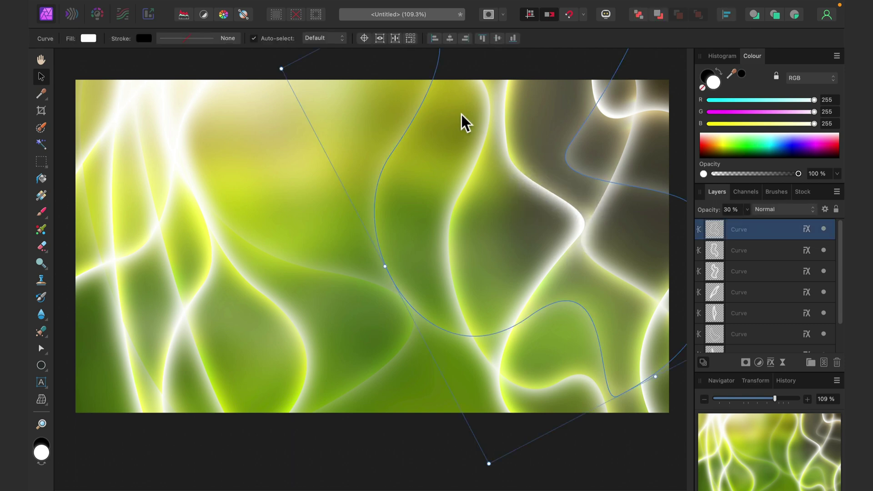
pyautogui.click(105, 460)
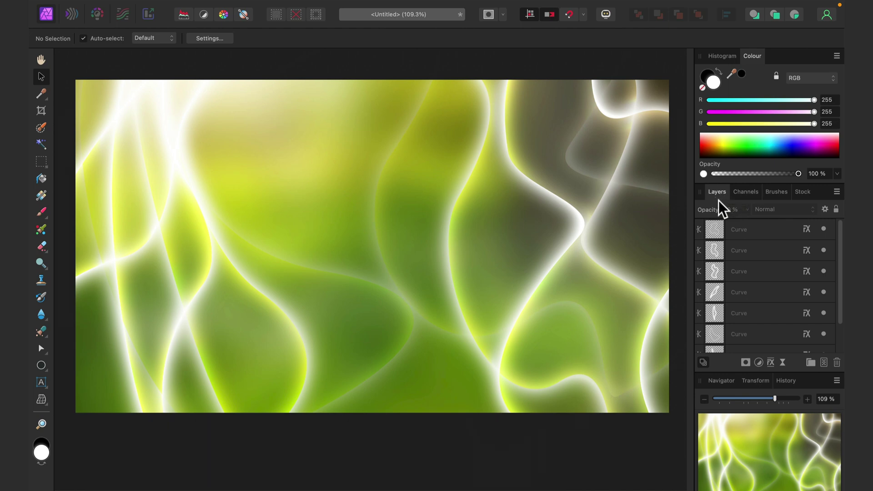
# - Draw a white rectangle with the Rectangle Tool and drag its corners out to fill the canvas
pyautogui.click(778, 228)
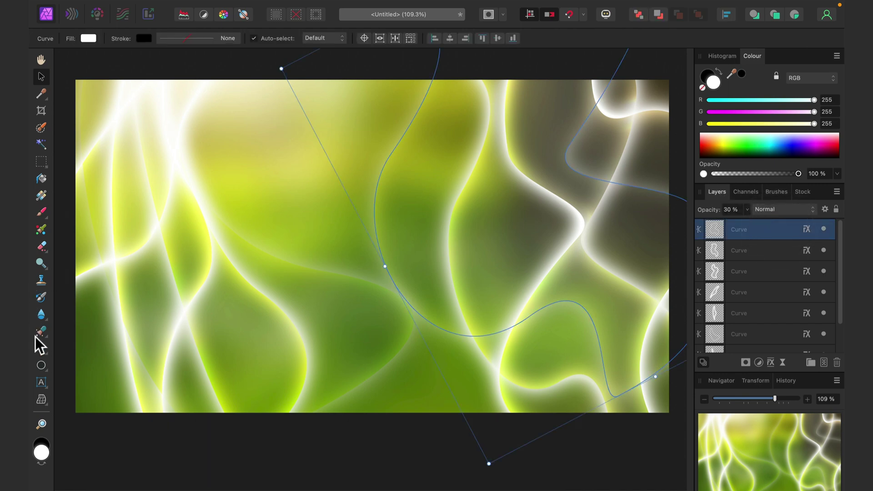
pyautogui.click(49, 365)
pyautogui.click(117, 227)
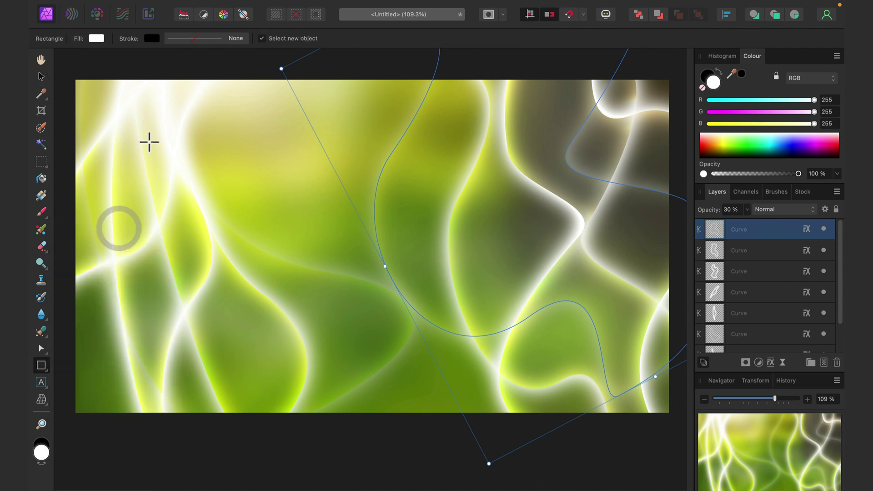
pyautogui.moveTo(150, 141); pyautogui.dragTo(570, 321)
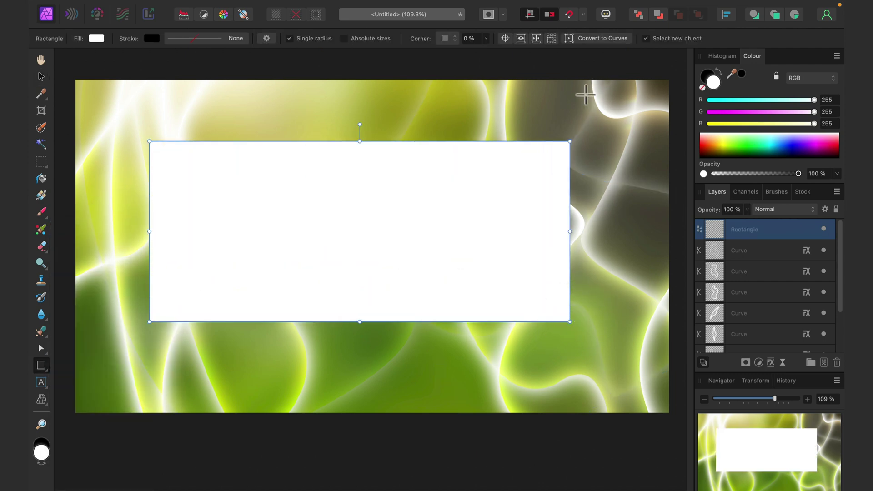
pyautogui.moveTo(570, 141); pyautogui.dragTo(675, 72)
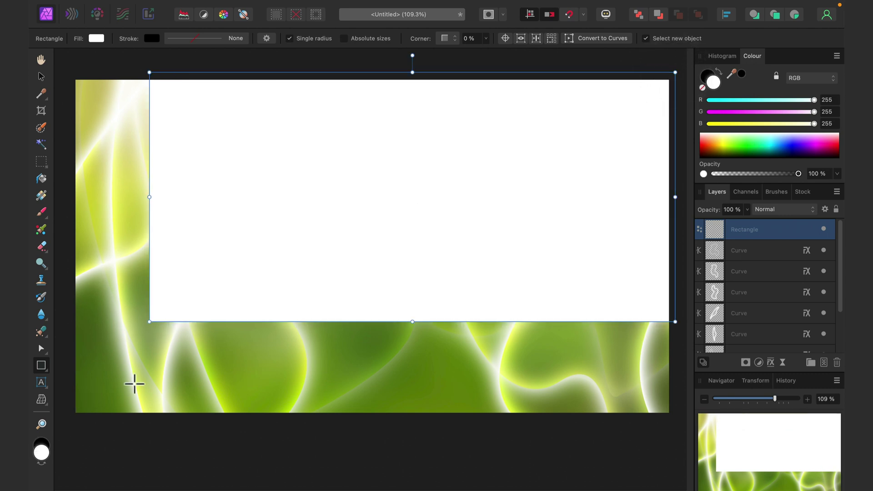
pyautogui.moveTo(149, 321); pyautogui.dragTo(178, 422)
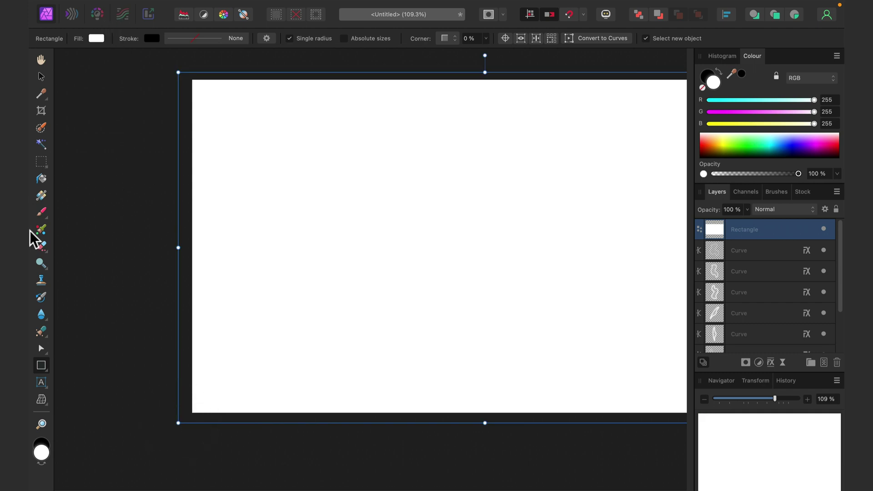
# - Lay a top-to-bottom linear gradient on the rectangle and make its left stop bright green 00FF9A
pyautogui.click(43, 192)
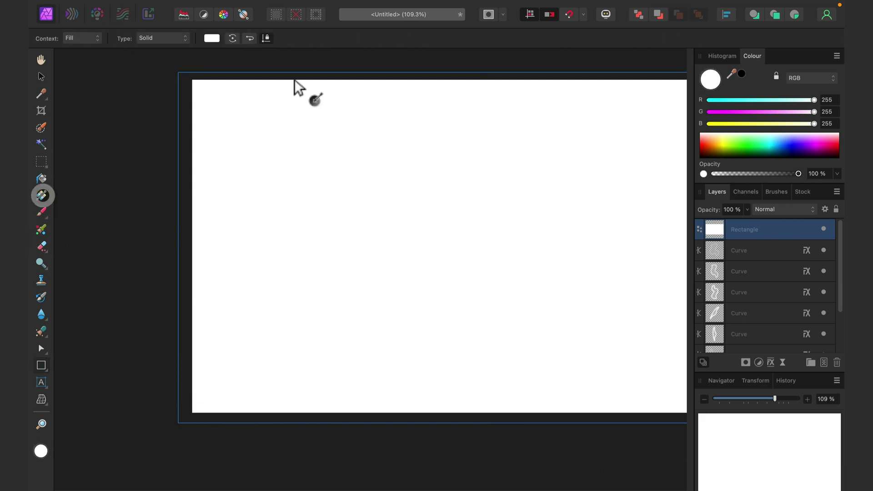
pyautogui.moveTo(403, 84); pyautogui.dragTo(462, 403)
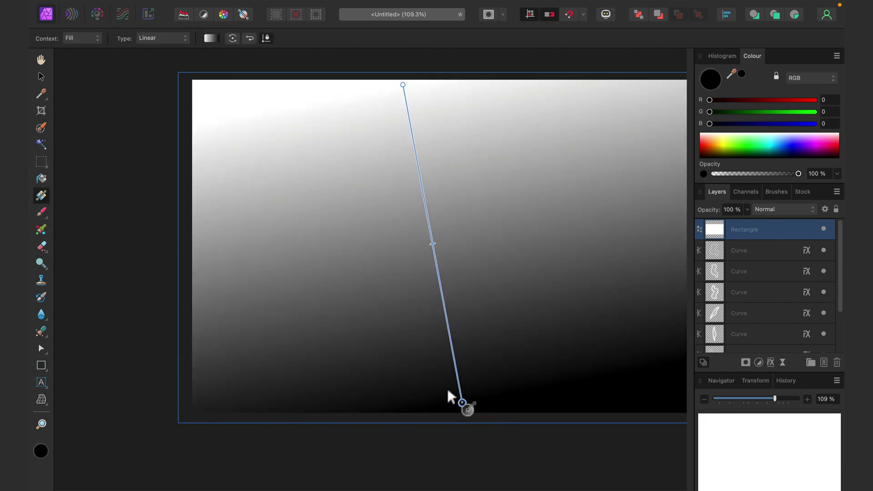
pyautogui.click(206, 38)
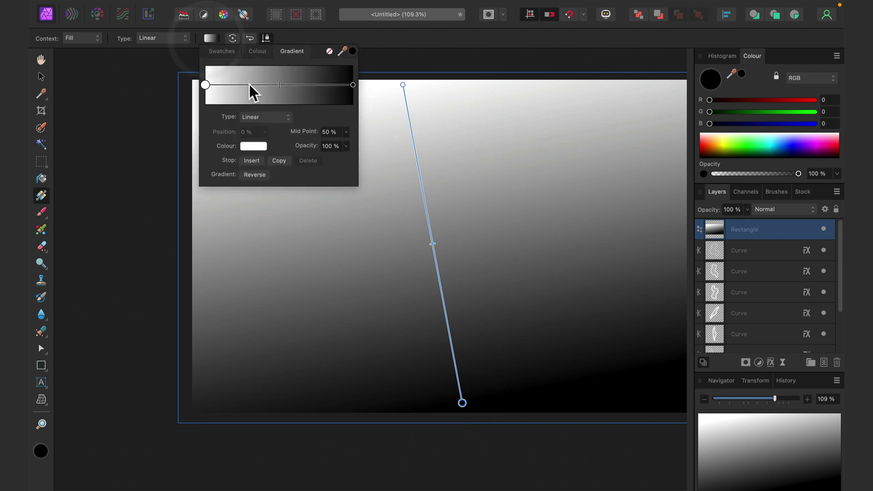
pyautogui.click(206, 85)
pyautogui.click(260, 146)
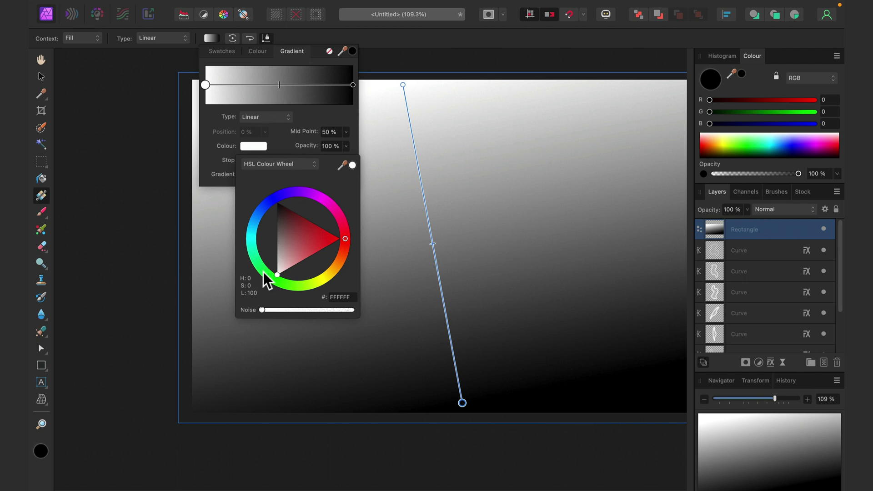
pyautogui.moveTo(263, 272); pyautogui.dragTo(255, 256)
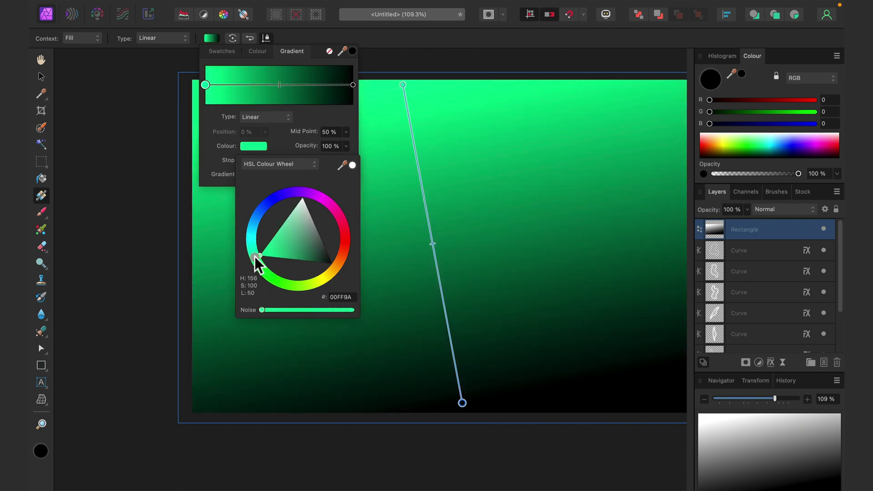
# - Add a middle gradient stop coloured orange F69340
pyautogui.click(291, 85)
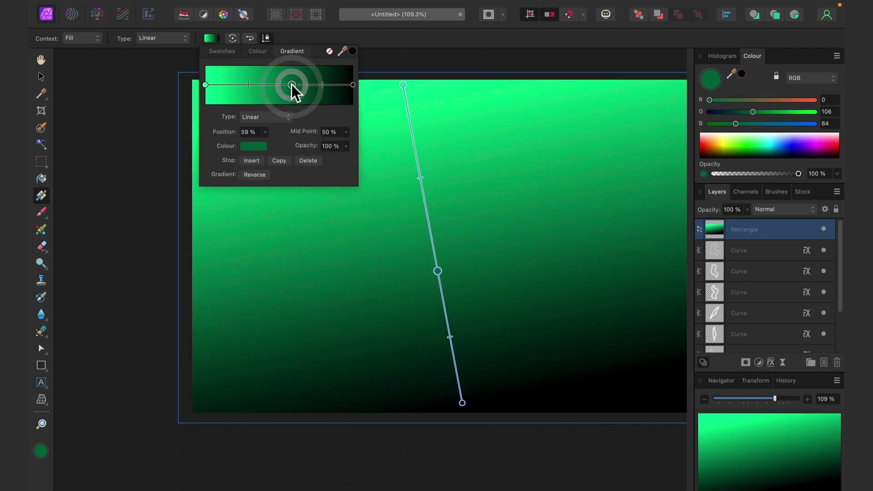
pyautogui.click(260, 146)
pyautogui.click(340, 260)
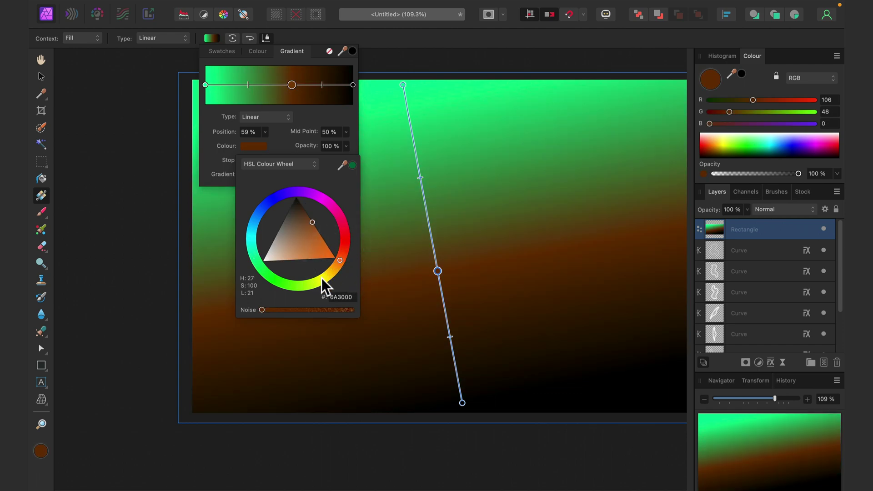
pyautogui.moveTo(317, 254); pyautogui.dragTo(316, 256)
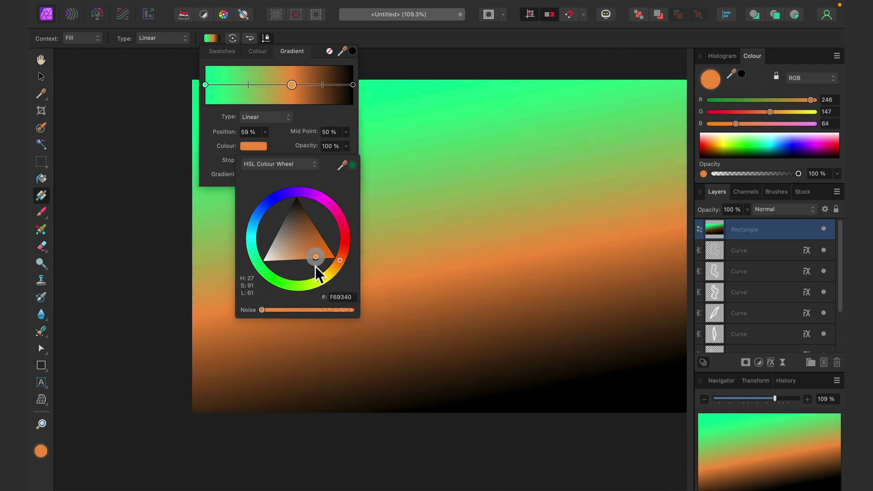
# - Make the right gradient stop dark purple with added grain noise
pyautogui.click(353, 85)
pyautogui.click(253, 146)
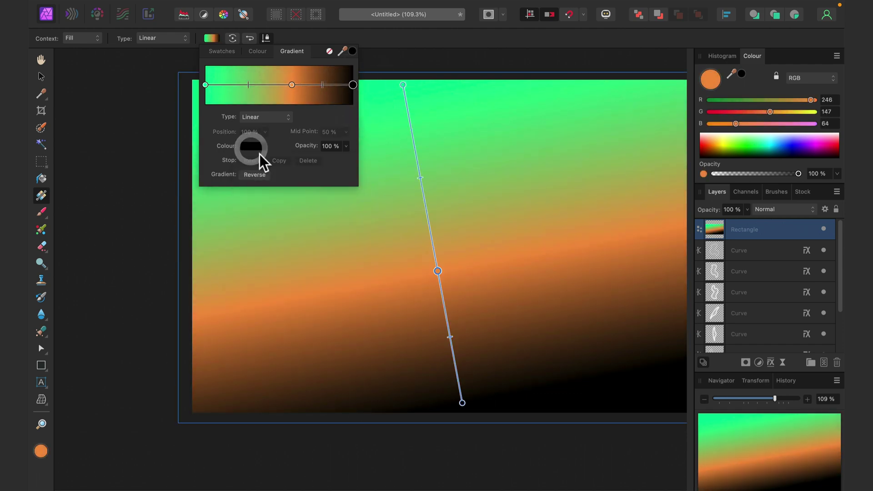
pyautogui.click(288, 192)
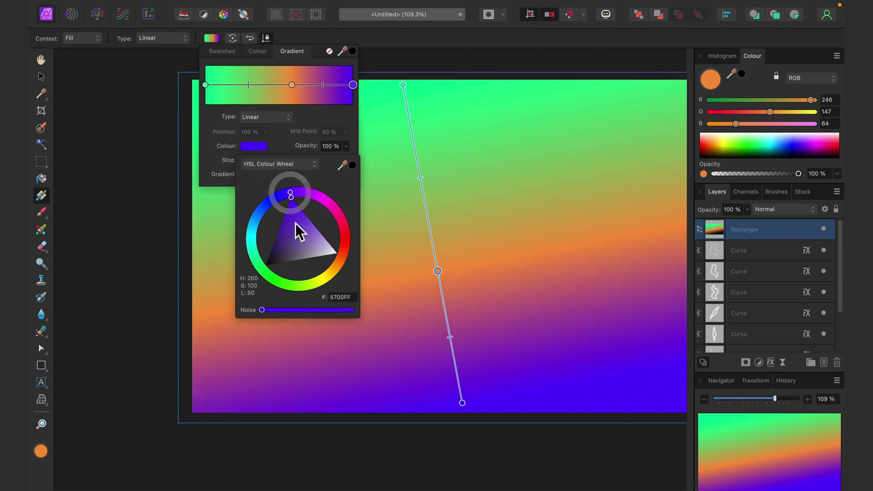
pyautogui.moveTo(288, 252)
pyautogui.mouseDown()
pyautogui.moveTo(273, 254)
pyautogui.moveTo(273, 244)
pyautogui.mouseUp()
pyautogui.click(292, 285)
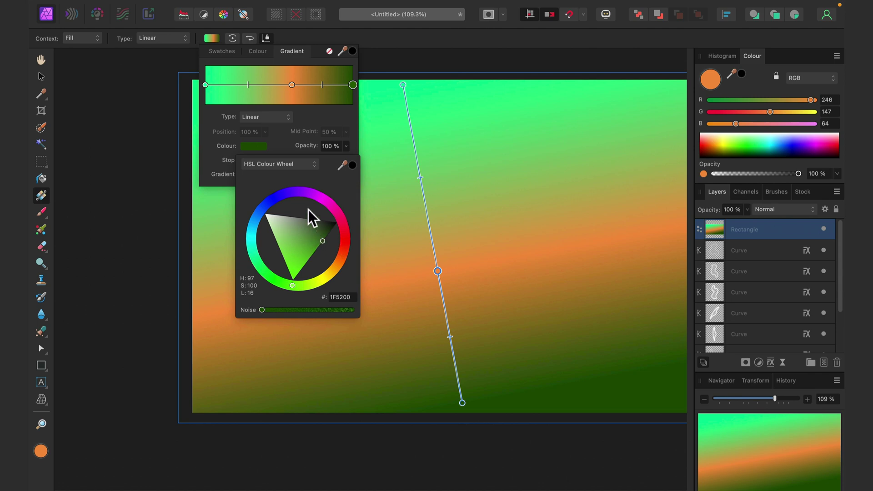
pyautogui.click(289, 192)
pyautogui.click(310, 309)
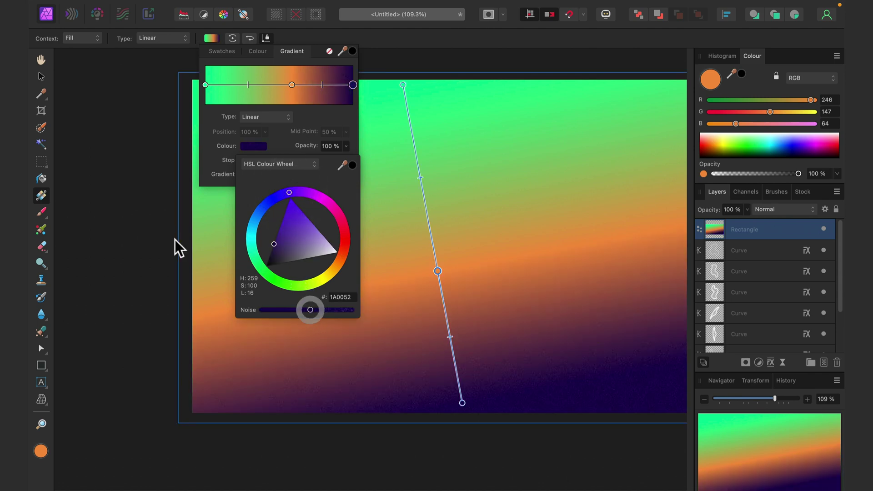
pyautogui.click(39, 73)
# - Select the gradient rectangle and lower its layer opacity to 75%
pyautogui.click(40, 75)
pyautogui.click(117, 86)
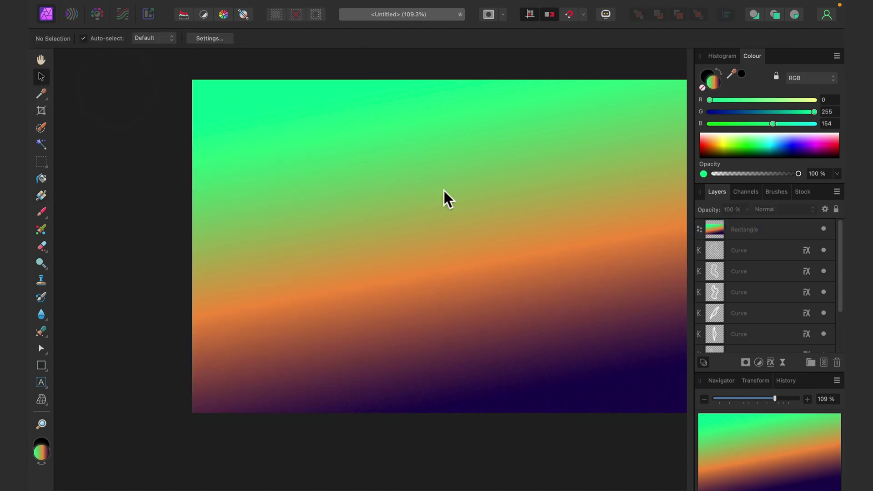
pyautogui.moveTo(444, 197); pyautogui.dragTo(370, 201)
pyautogui.click(399, 196)
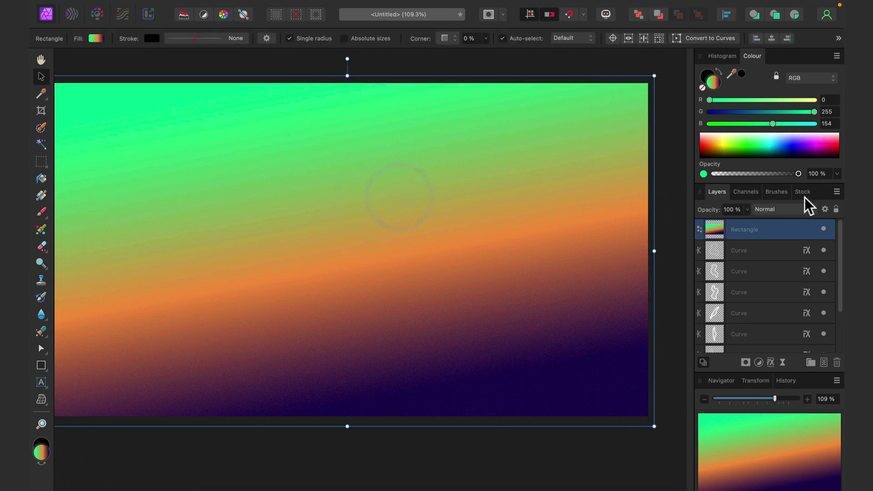
pyautogui.click(746, 209)
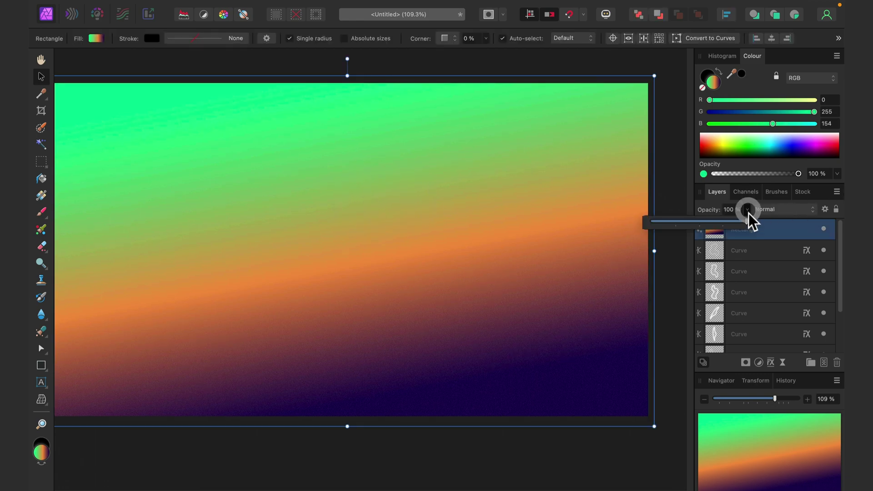
pyautogui.moveTo(748, 217); pyautogui.dragTo(724, 230)
# - Set the rectangle's blend mode to Hard Light and toggle its visibility to compare
pyautogui.click(786, 208)
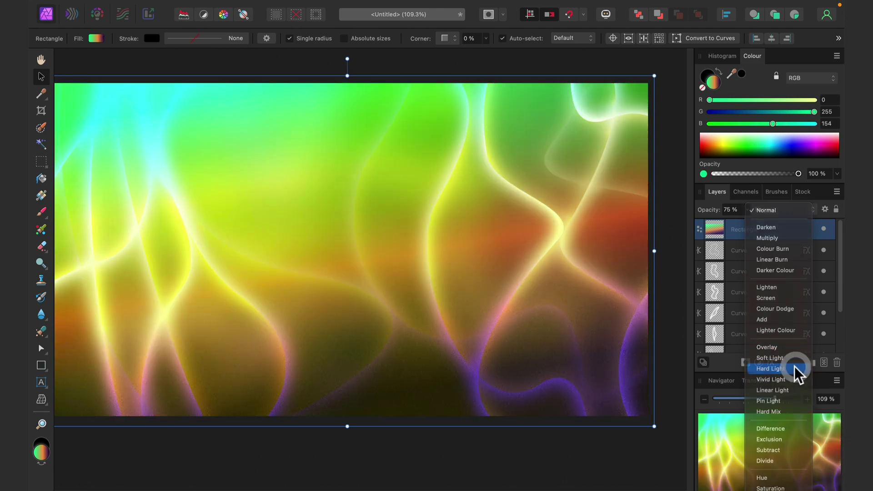
pyautogui.click(795, 368)
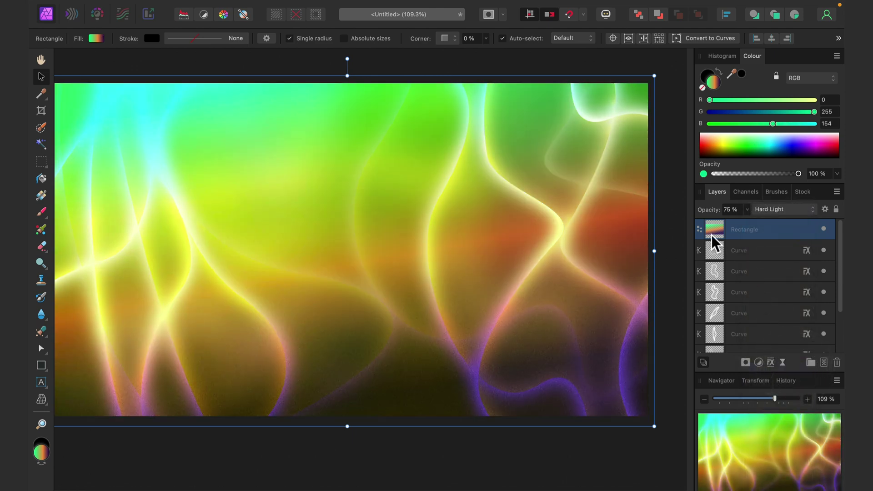
pyautogui.click(823, 228)
pyautogui.click(824, 228)
pyautogui.click(824, 227)
pyautogui.click(824, 228)
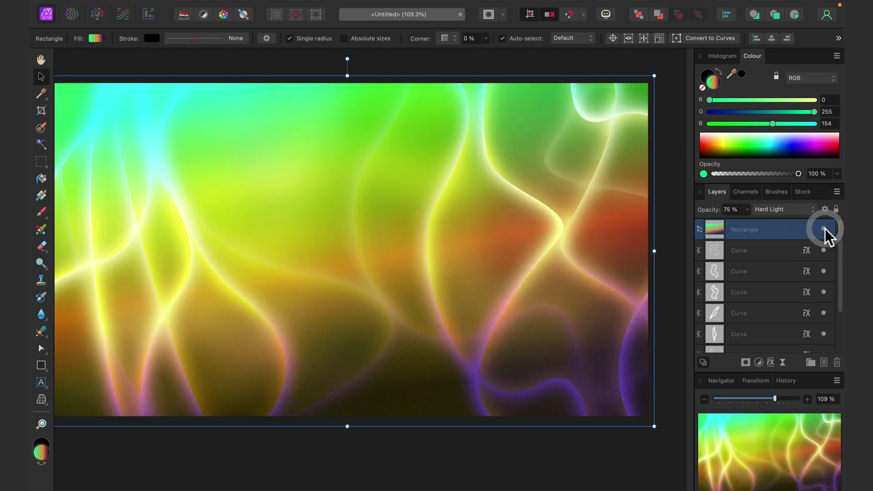
pyautogui.click(824, 228)
pyautogui.click(825, 227)
pyautogui.click(555, 447)
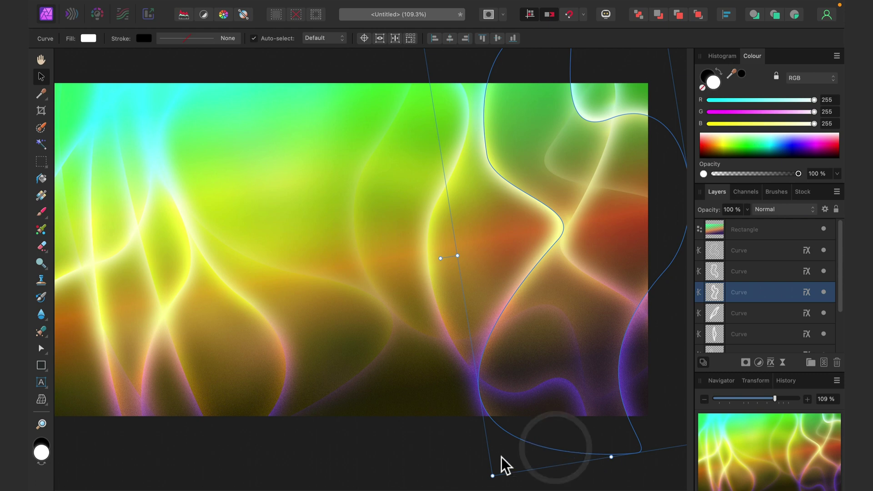
pyautogui.click(436, 454)
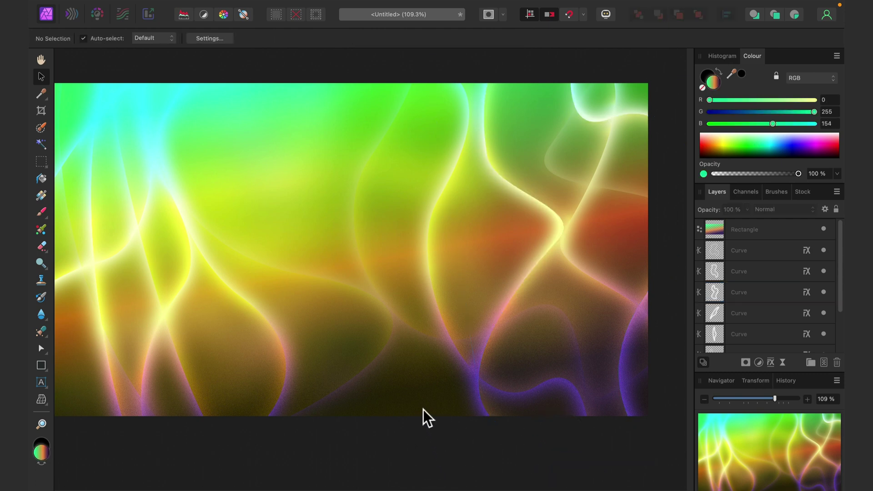
pyautogui.press('space')
pyautogui.moveTo(401, 327); pyautogui.dragTo(428, 355)
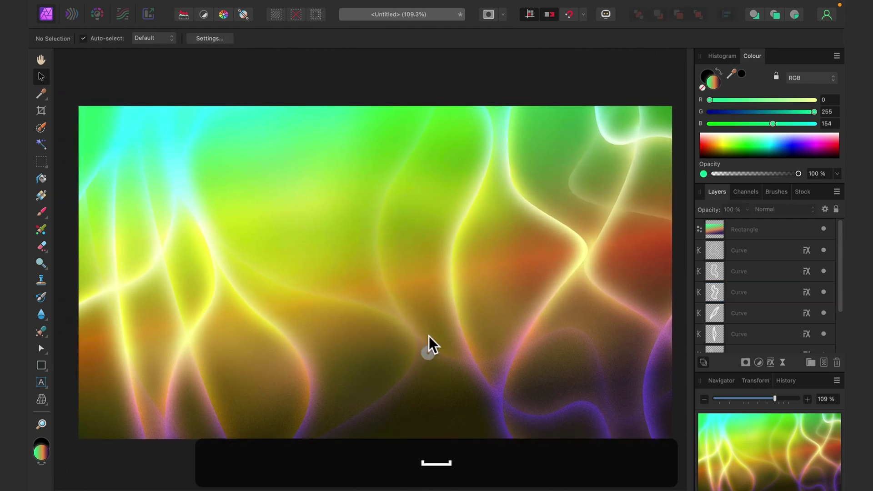